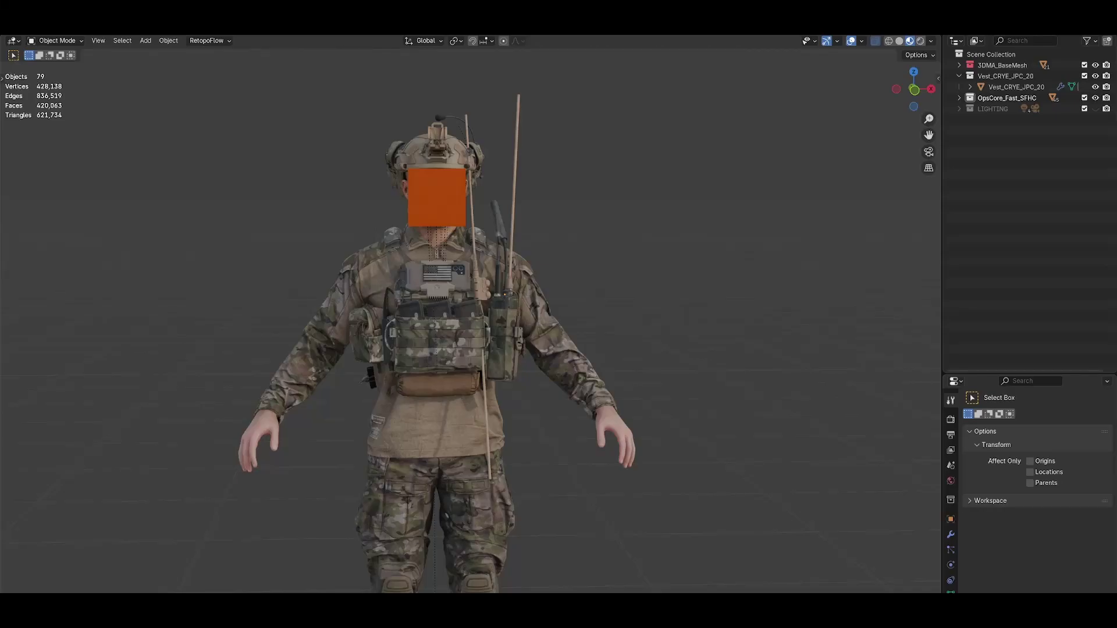
Examine the two thin antennas and the radios on the soldier's vest from several angles
middle_drag(557, 221, 559, 300)
scroll(420, 269, up, 3)
middle_drag(420, 268, 515, 353)
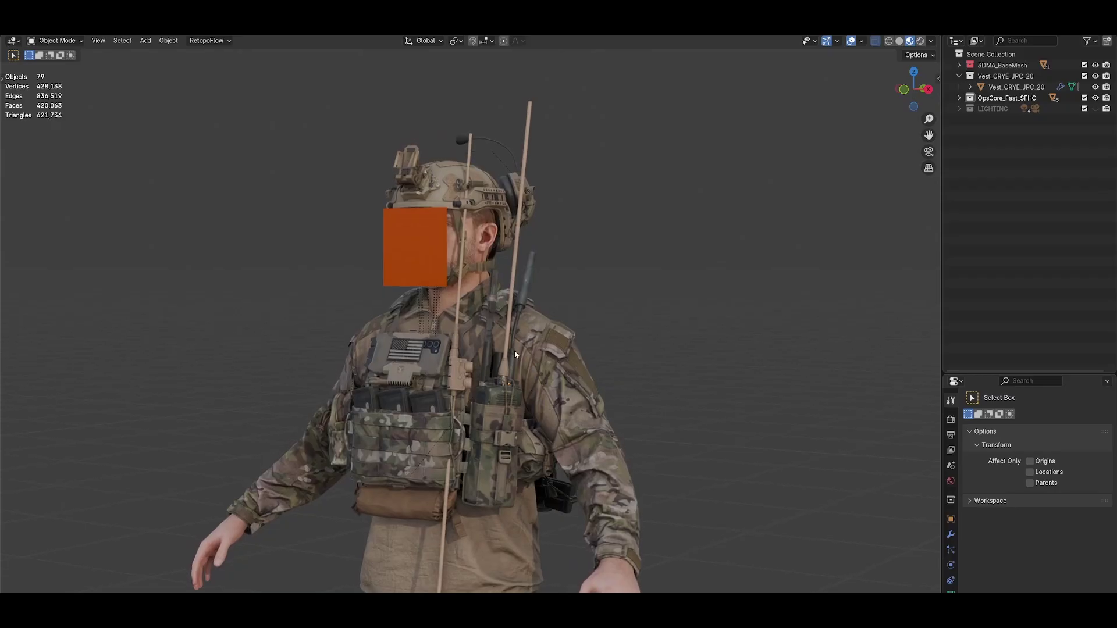
middle_drag(596, 335, 589, 370)
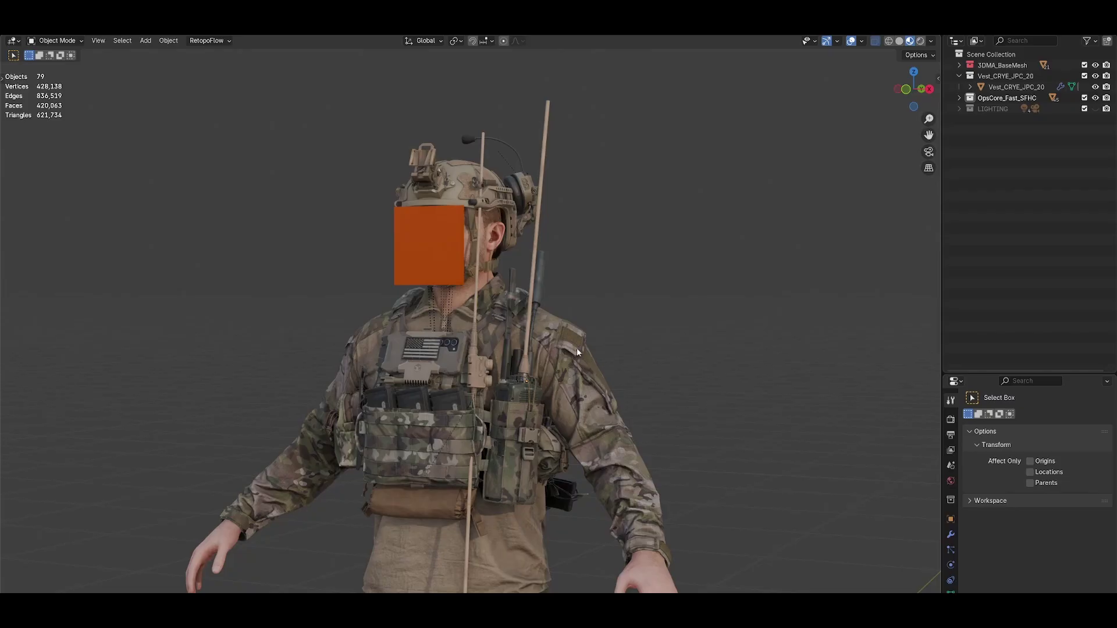
click(540, 195)
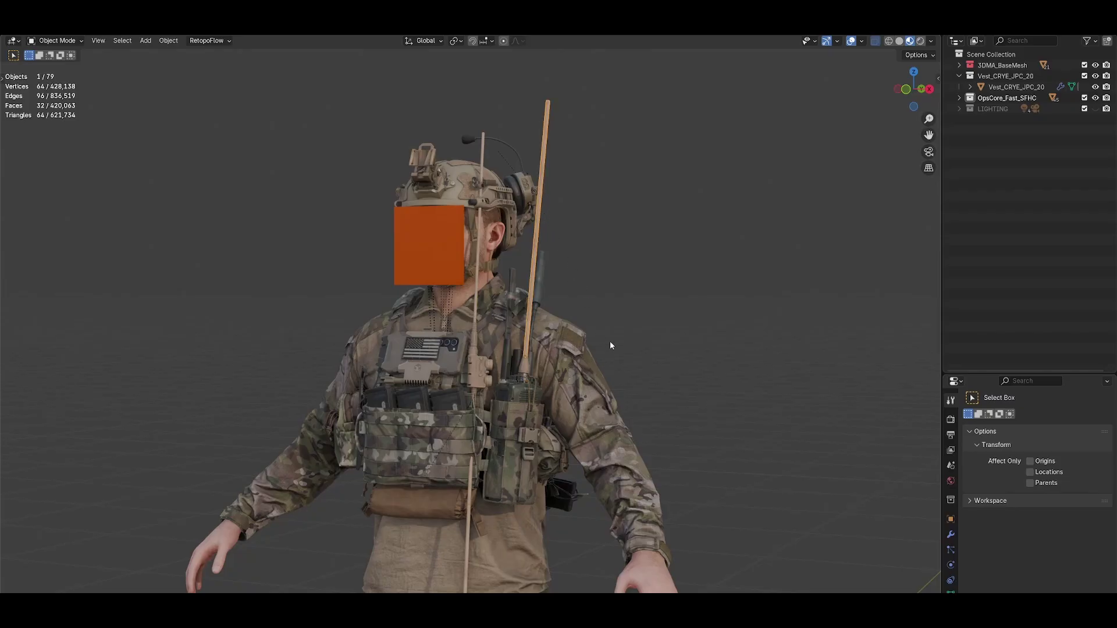
click(477, 278)
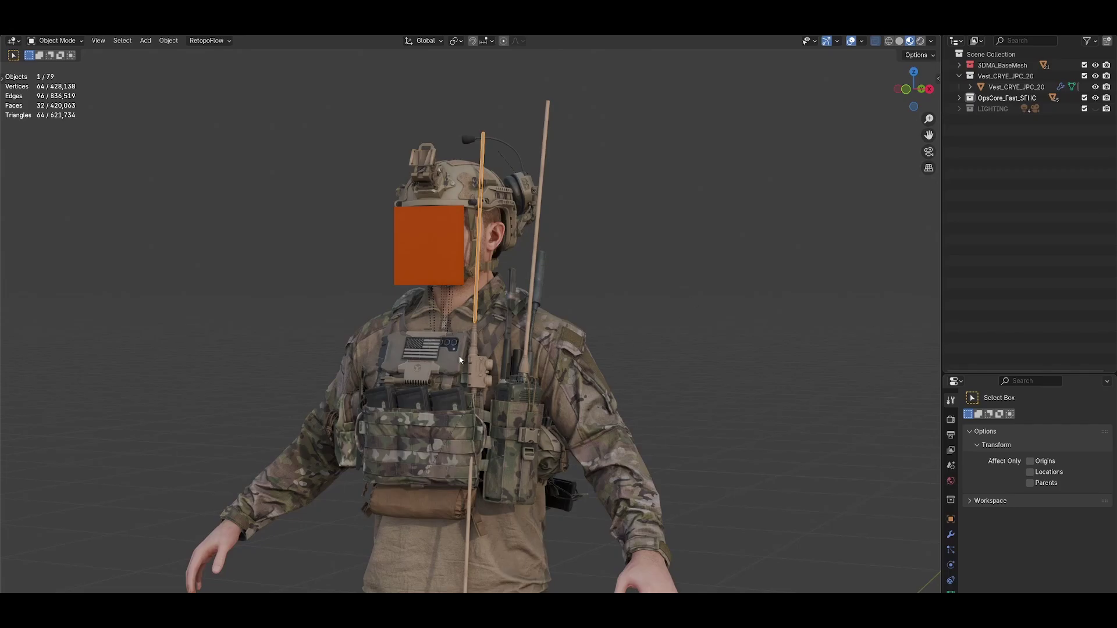
scroll(460, 360, up, 2)
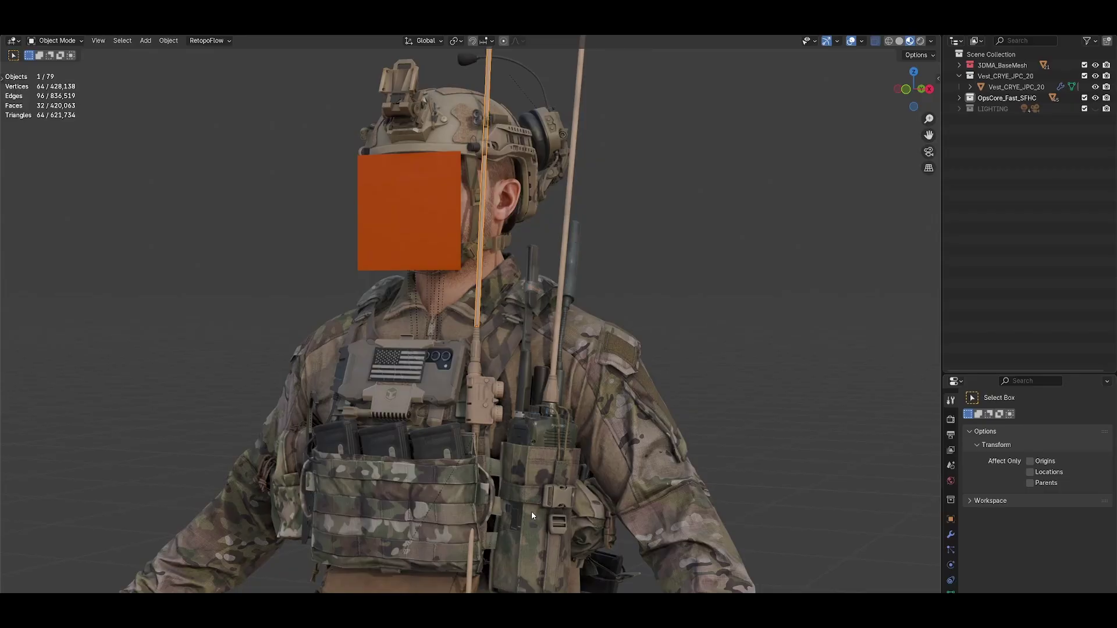
middle_drag(532, 514, 497, 474)
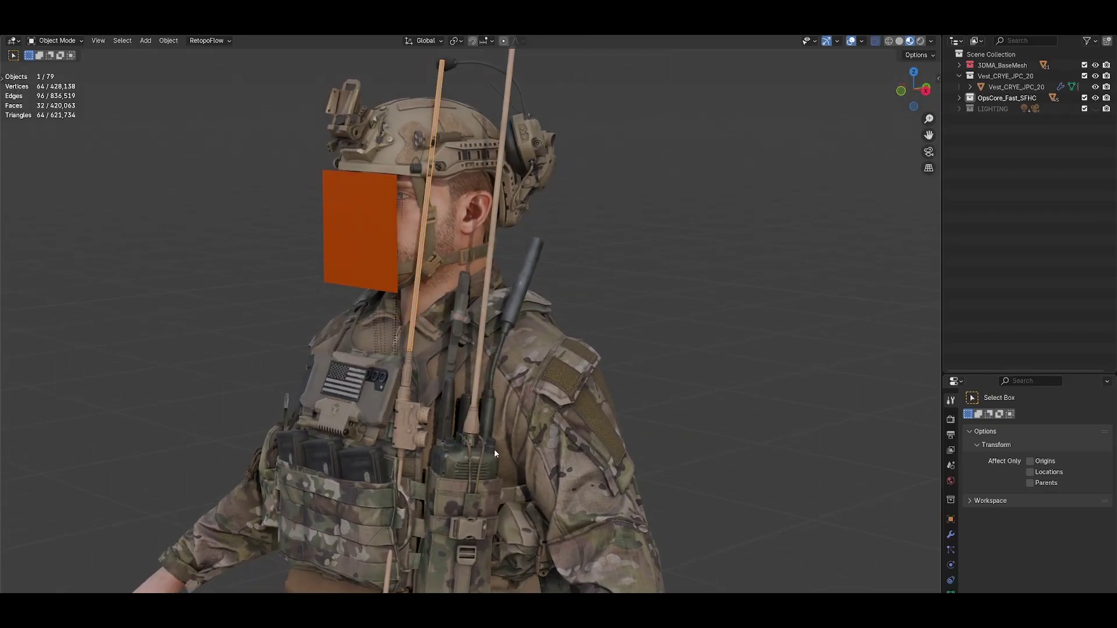
scroll(494, 449, down, 4)
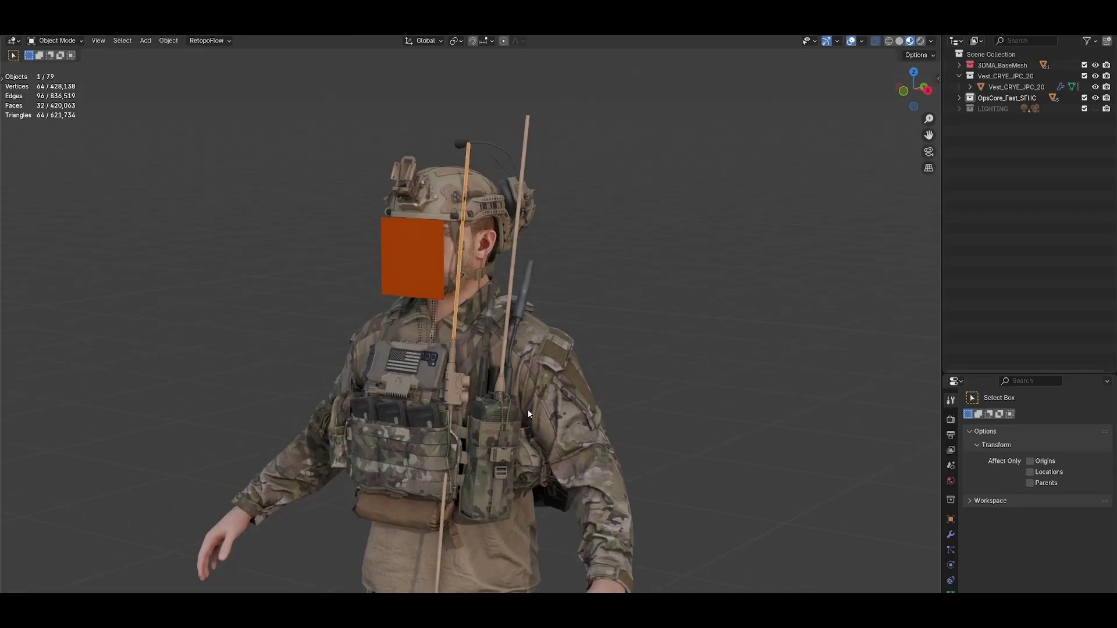
scroll(550, 446, up, 3)
scroll(574, 431, up, 2)
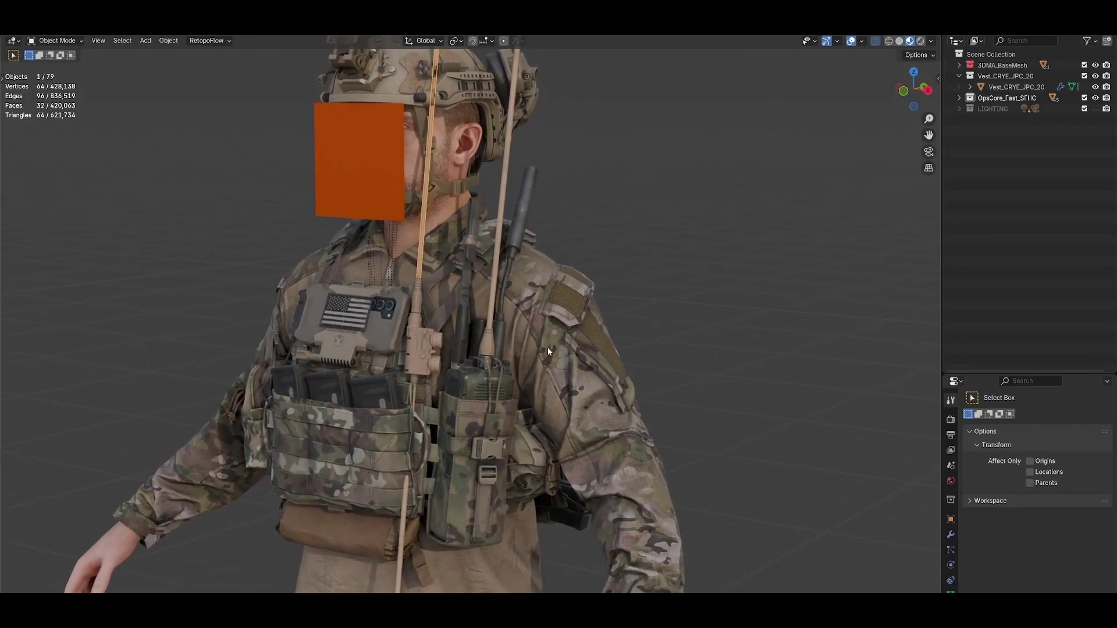
scroll(547, 348, down, 5)
click(641, 347)
scroll(498, 350, up, 3)
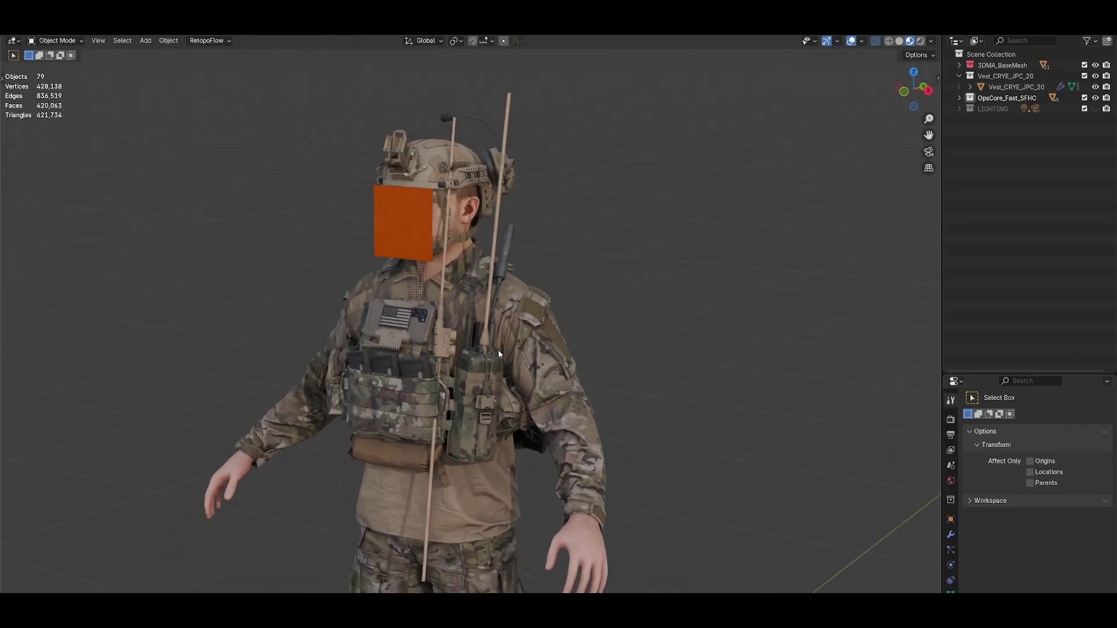
scroll(497, 446, up, 1)
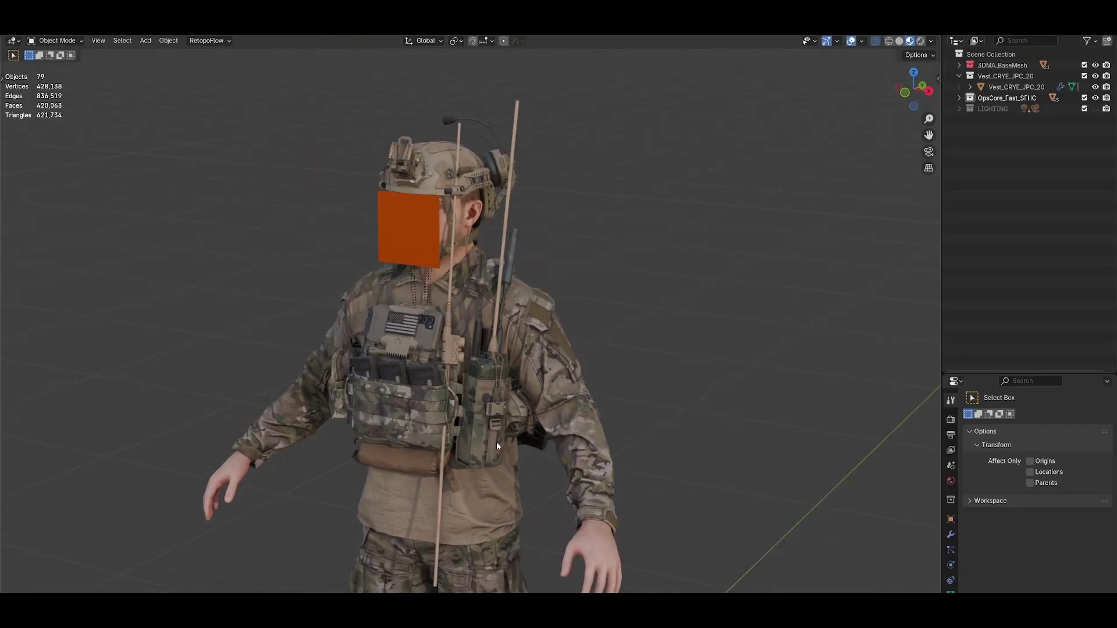
Add 22 evenly spaced loop cuts along the tall radio antenna in Edit Mode, without sliding them
click(517, 108)
scroll(495, 409, up, 4)
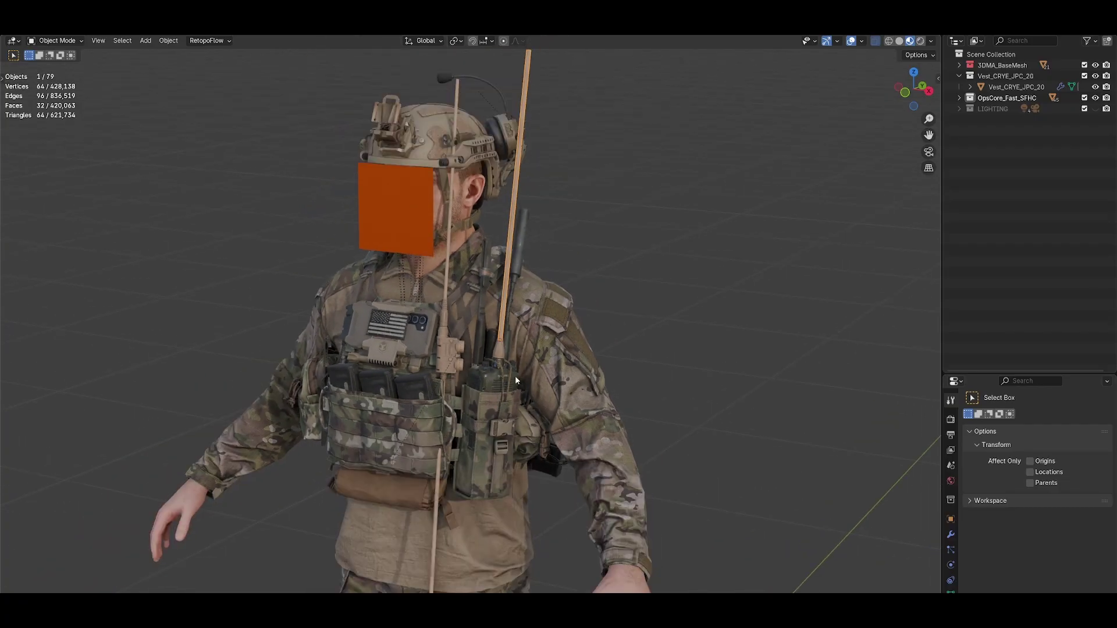
shift+middle_drag(553, 338, 513, 363)
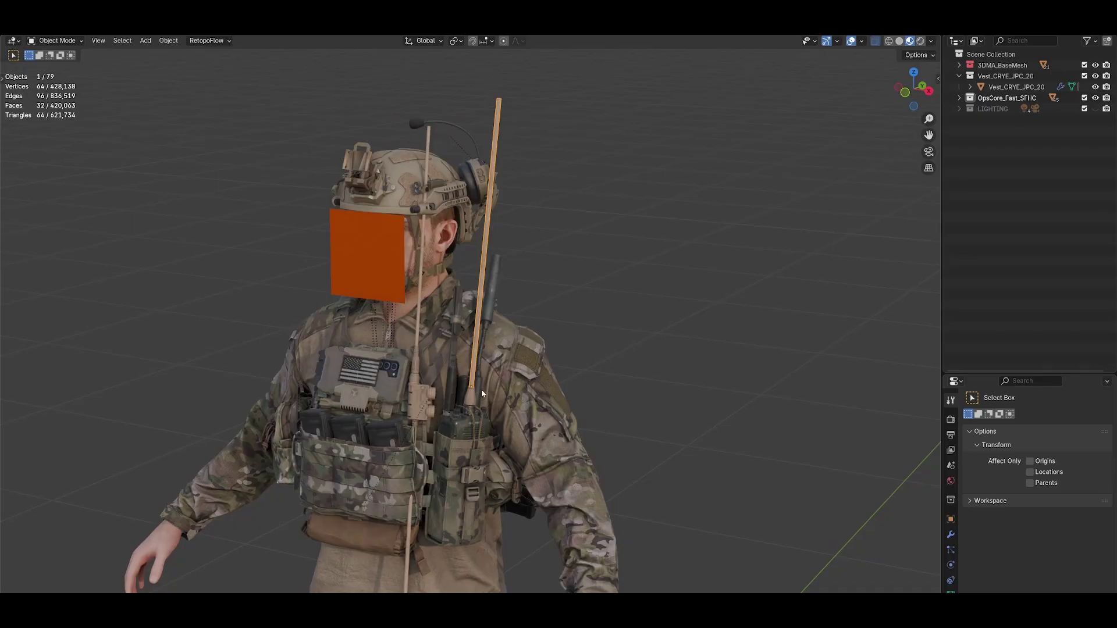
middle_drag(494, 265, 484, 325)
key(Tab)
scroll(490, 262, up, 1)
key(ctrl+r)
scroll(456, 305, up, 1)
scroll(456, 304, up, 9)
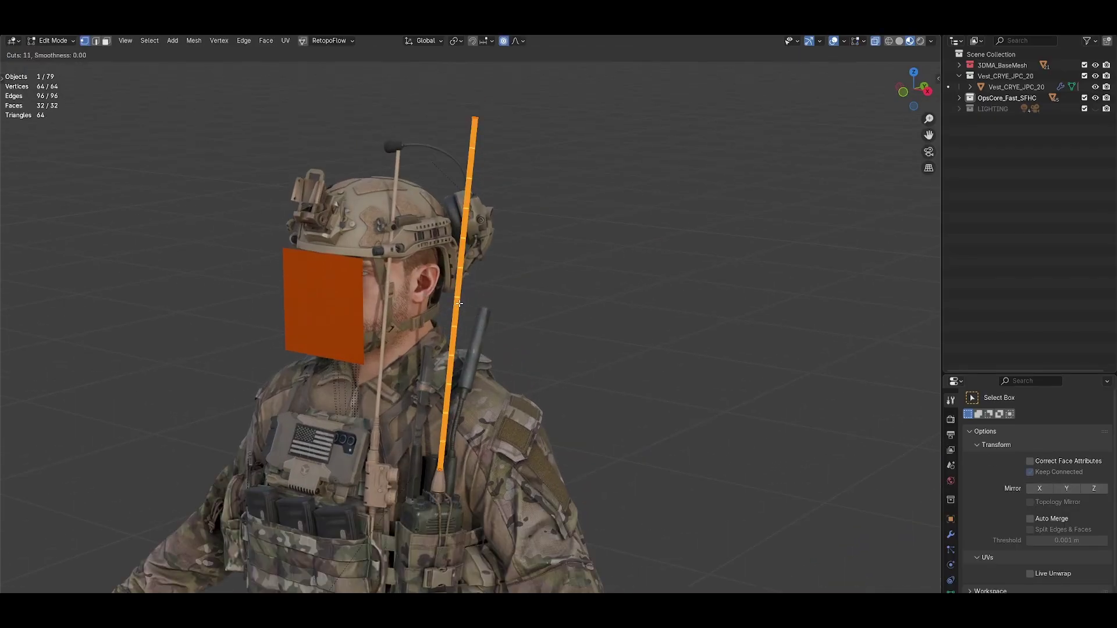
click(459, 303)
right_click(459, 304)
Try to bend the antenna by rotating its upper vertices by -29.4° with smooth proportional editing
shift+middle_drag(569, 271, 564, 287)
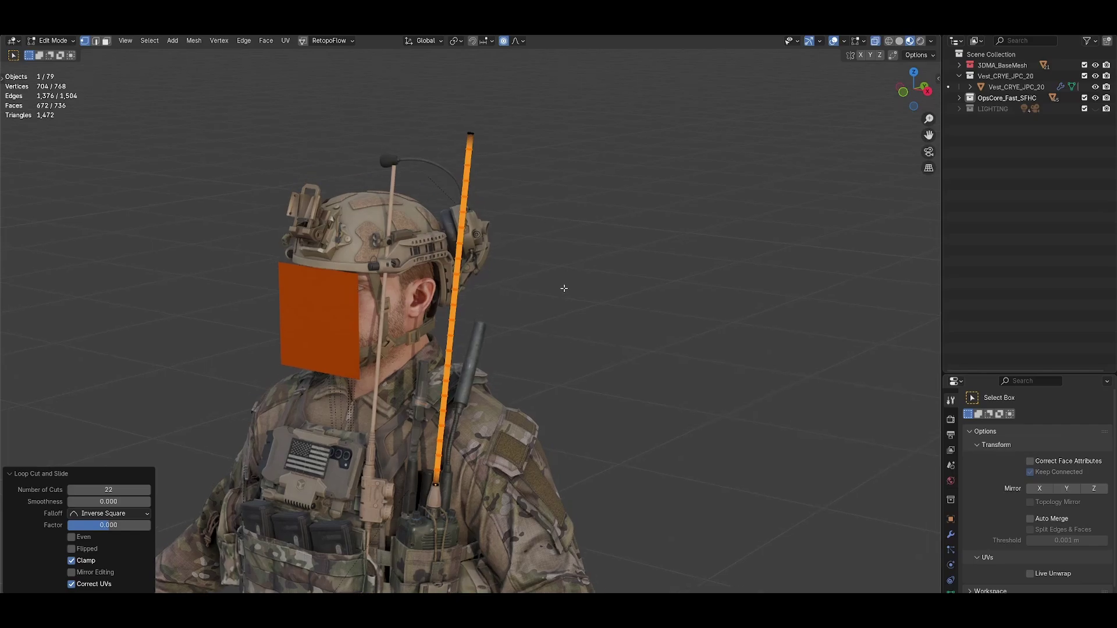
key(shift+z)
drag(584, 327, 382, 68)
key(r)
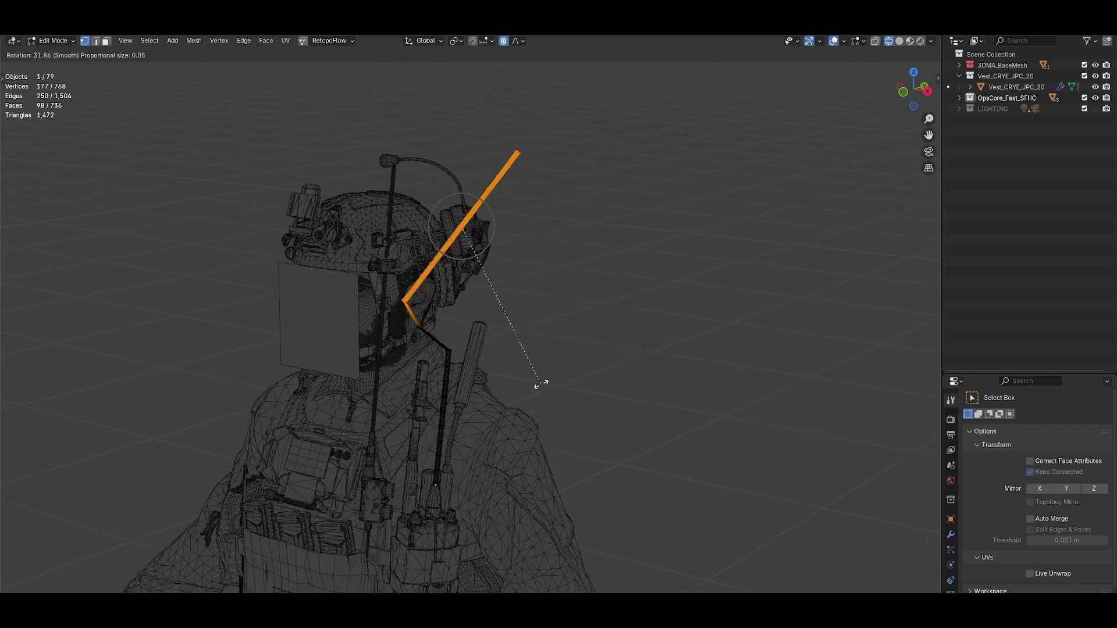
click(542, 228)
scroll(561, 364, up, 4)
scroll(569, 386, down, 2)
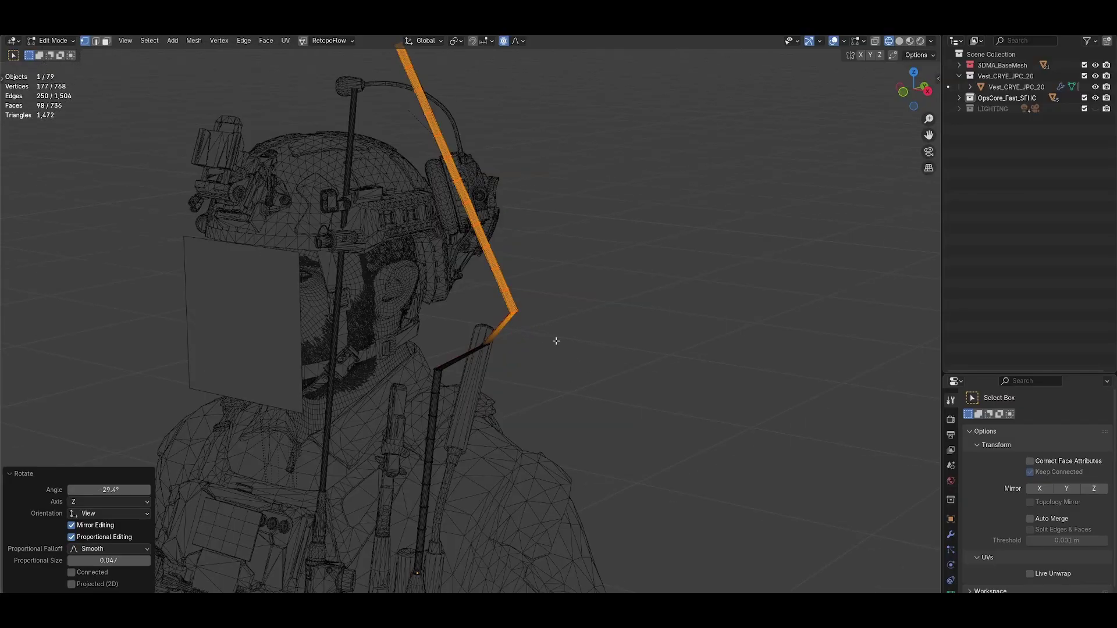
key(shift+z)
scroll(573, 361, down, 3)
middle_drag(514, 339, 532, 329)
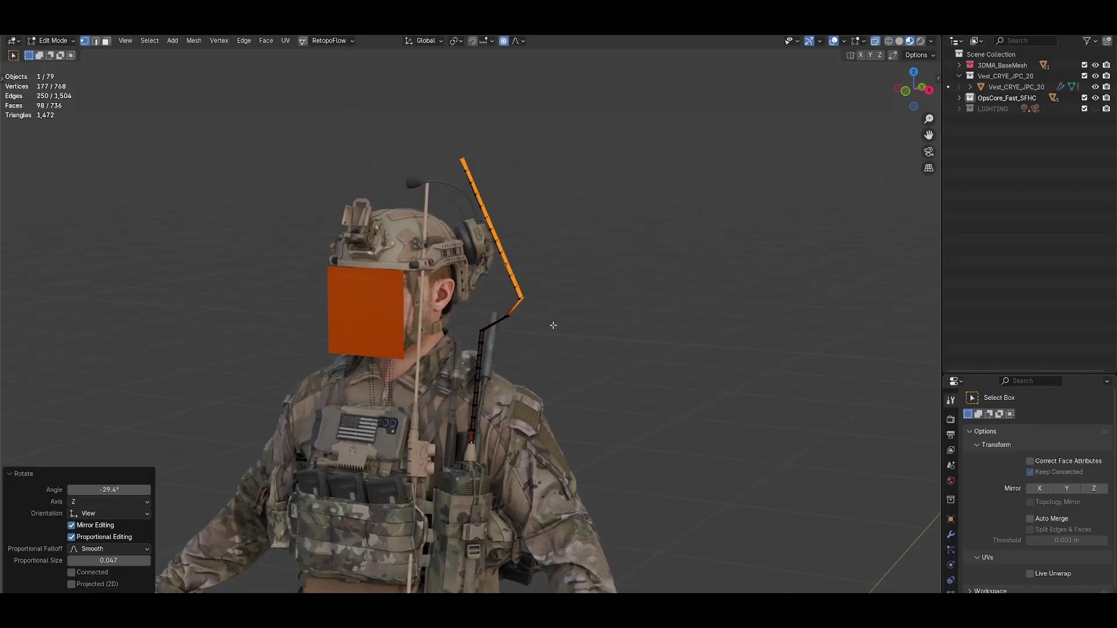
key(Tab)
scroll(613, 310, up, 3)
scroll(631, 317, down, 3)
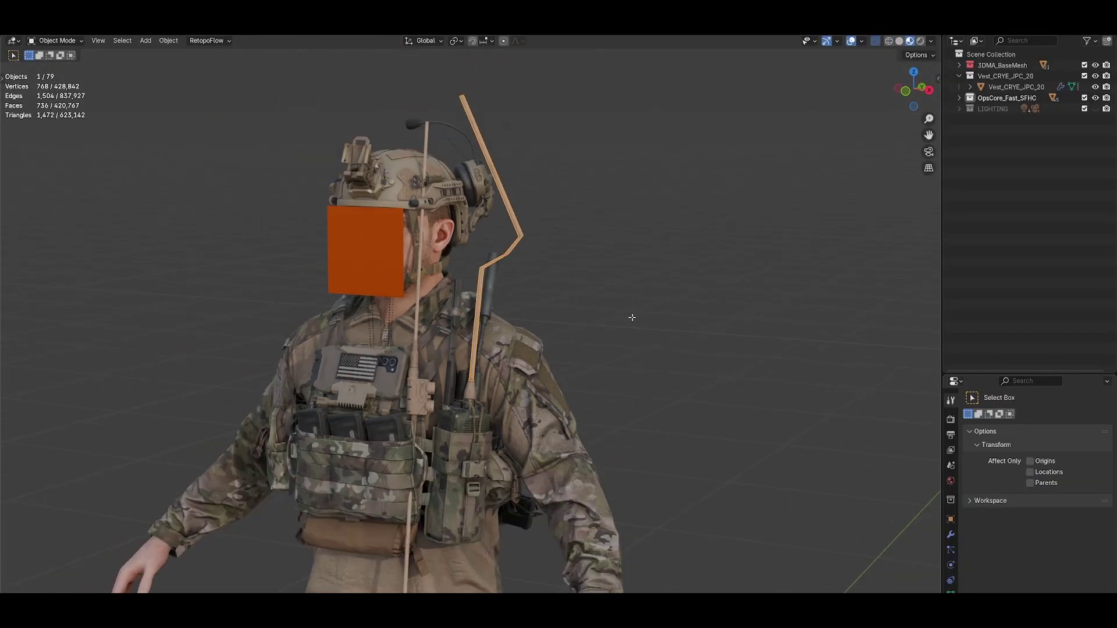
Undo the antenna's rotation, return to Object Mode and locate the antenna in the outliner
key(ctrl+z)
key(ctrl+z)
key(Tab)
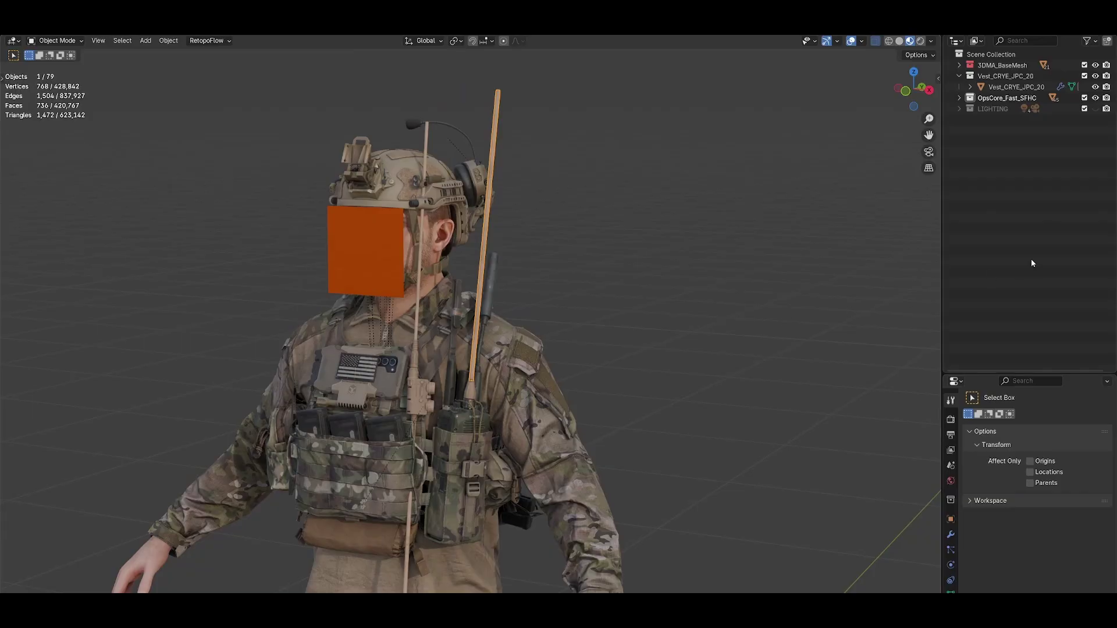
key(KP_Decimal)
Deselect the antenna and add a Bézier curve at the world origin
scroll(709, 355, down, 3)
shift+middle_drag(626, 412, 686, 352)
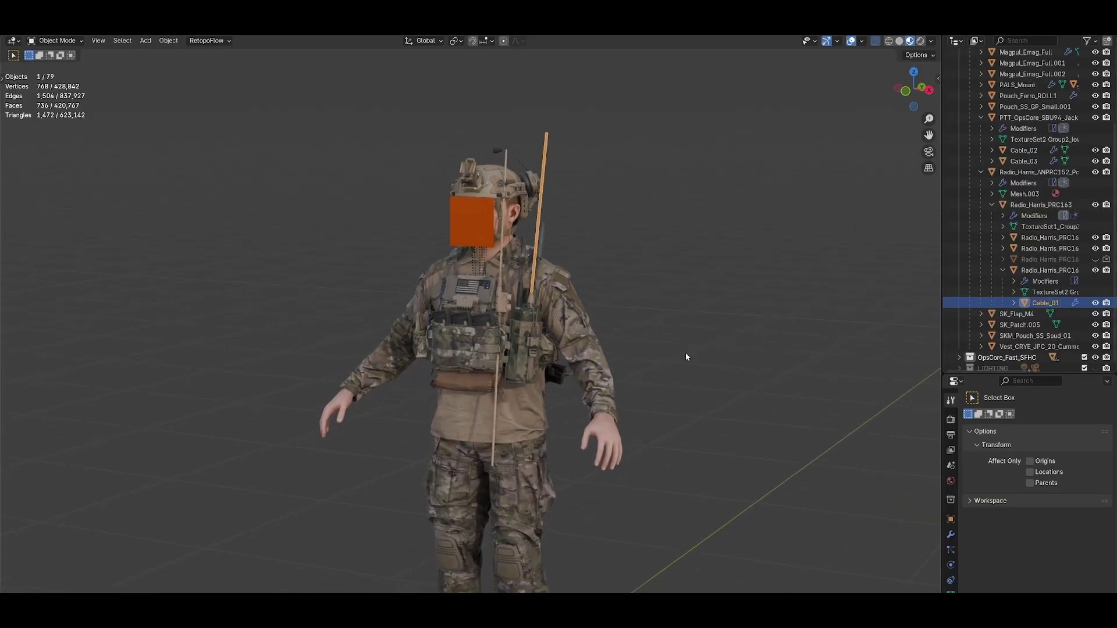
click(685, 352)
scroll(643, 309, down, 4)
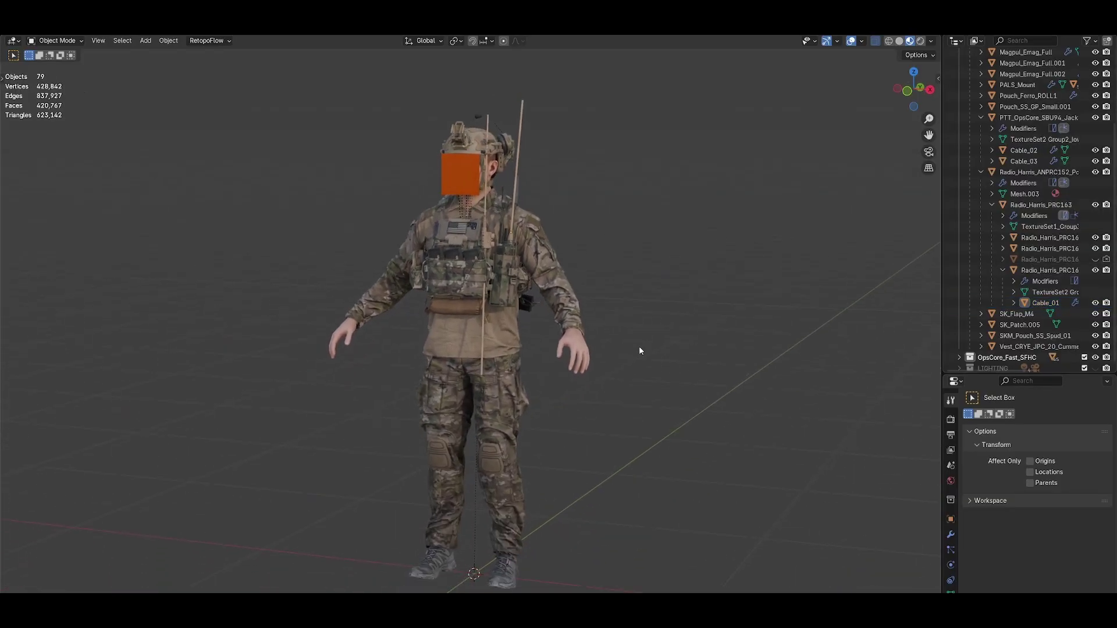
scroll(643, 347, down, 1)
key(shift+a)
mouse_move(618, 429)
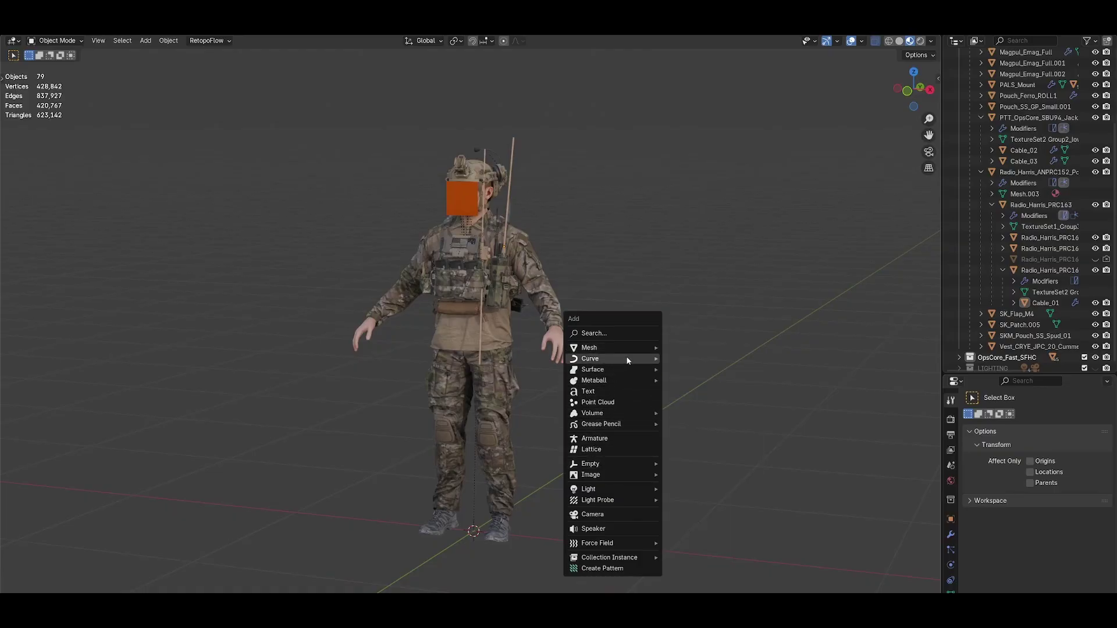
mouse_move(629, 362)
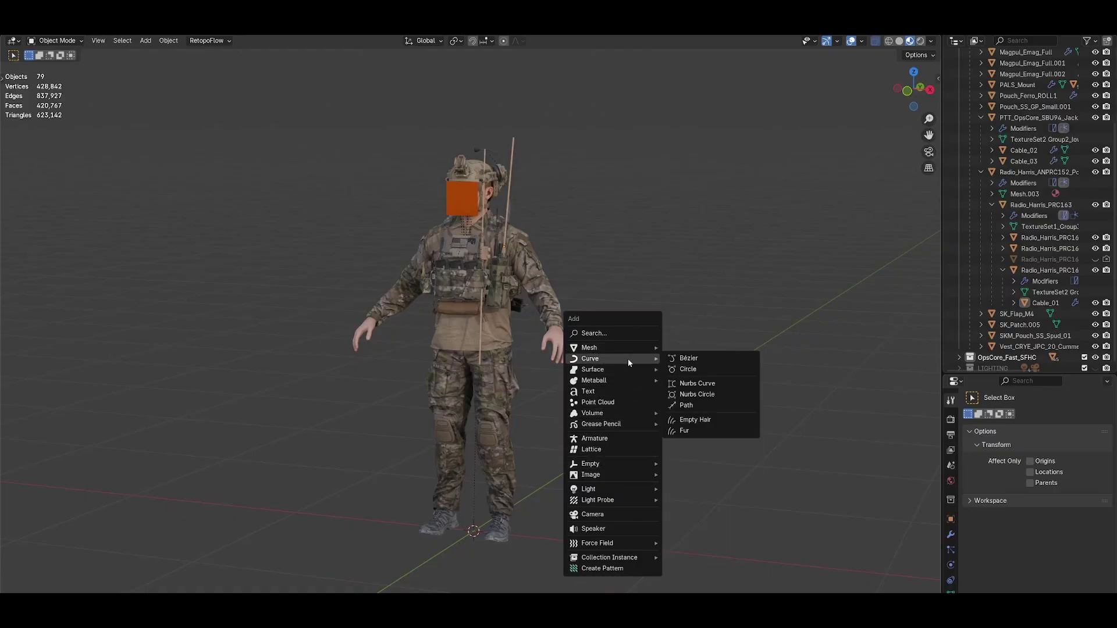
click(708, 361)
middle_drag(690, 378, 708, 459)
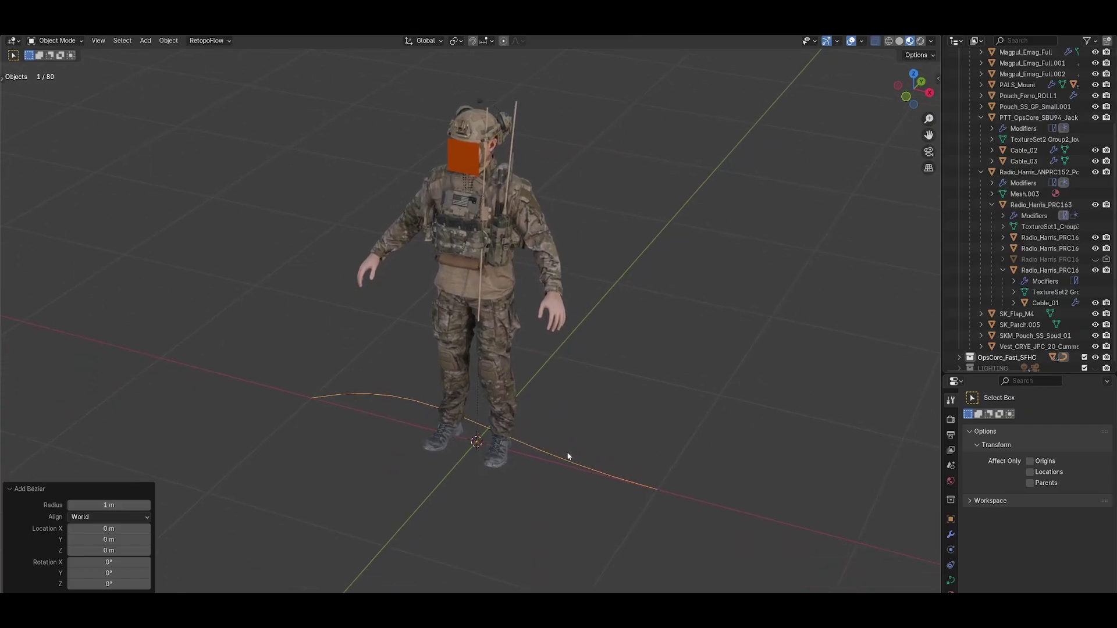
Delete all vertices of the new Bézier curve in Edit Mode
key(Tab)
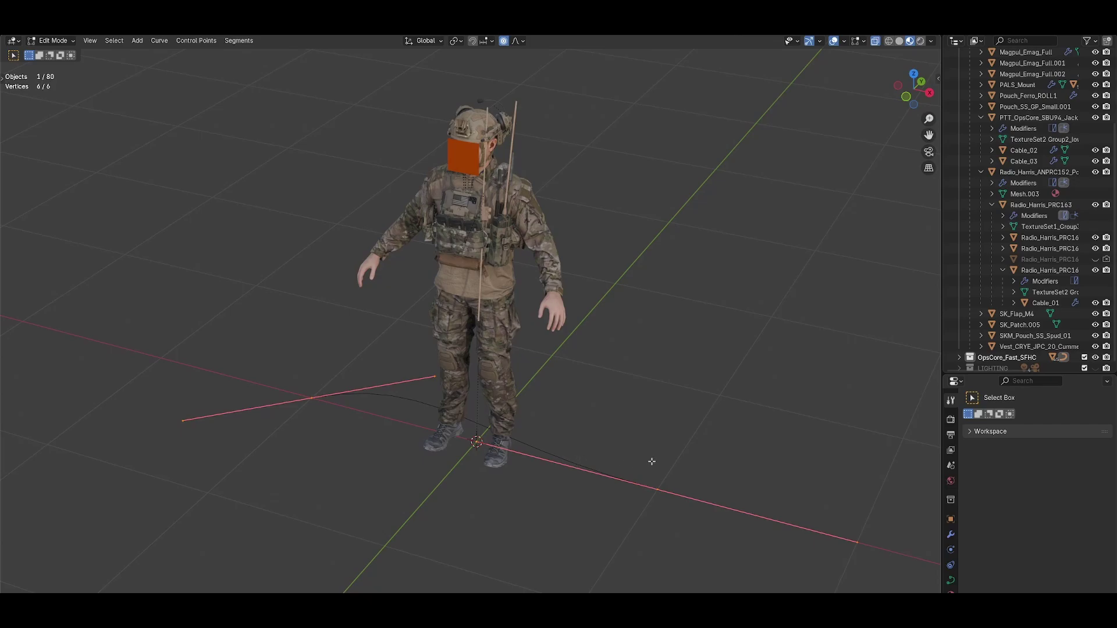
key(x)
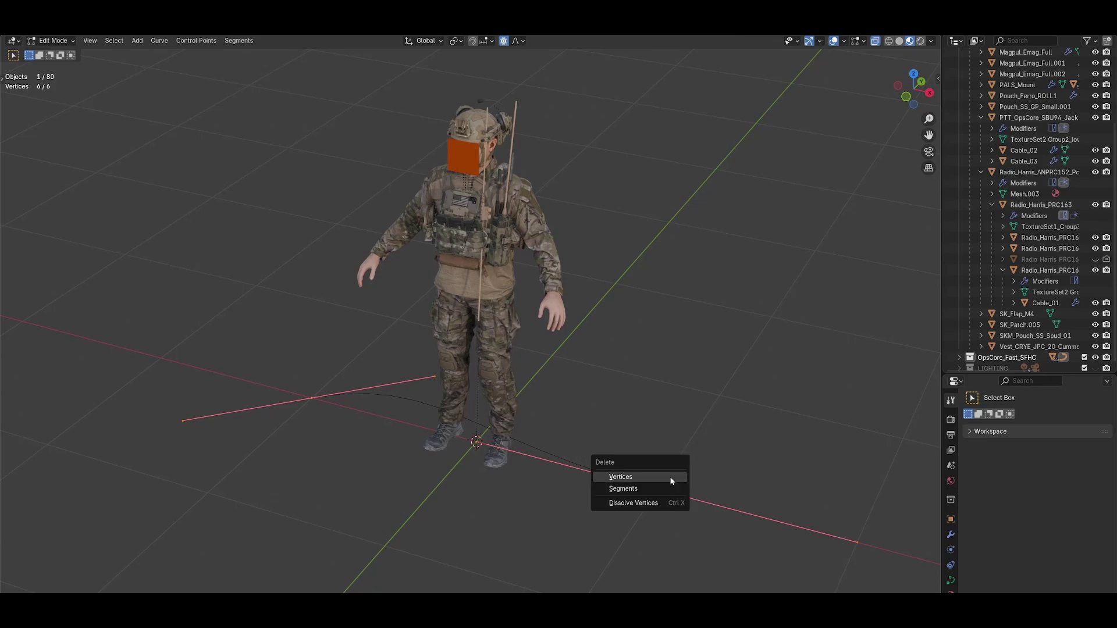
click(670, 477)
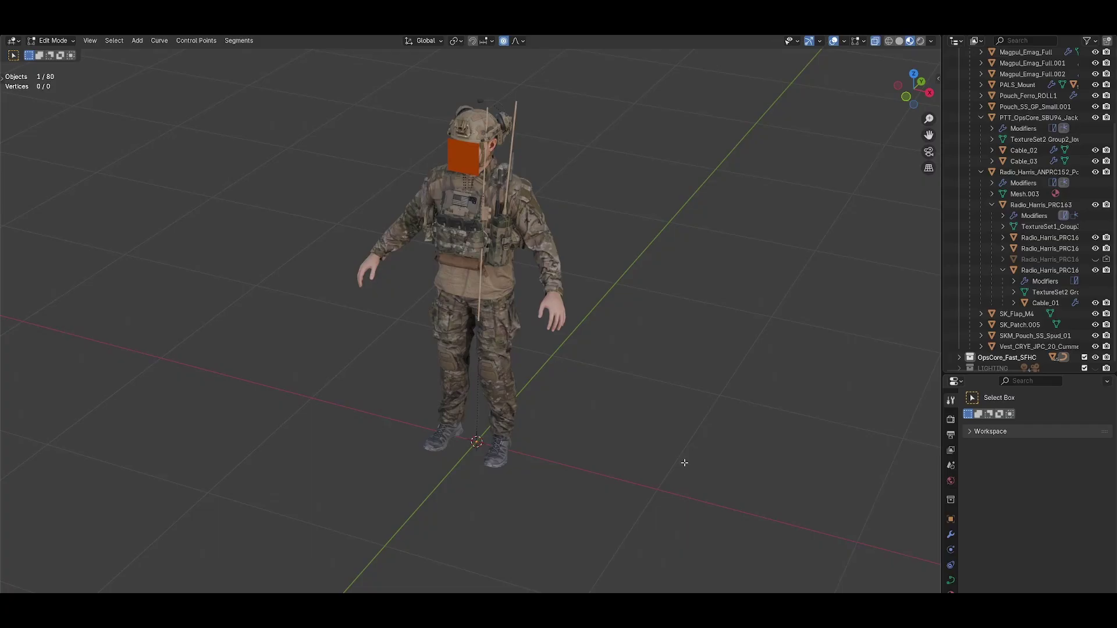
Draw a freehand looping Bézier curve beside the radio with the Draw tool, using cursor depth
key(t)
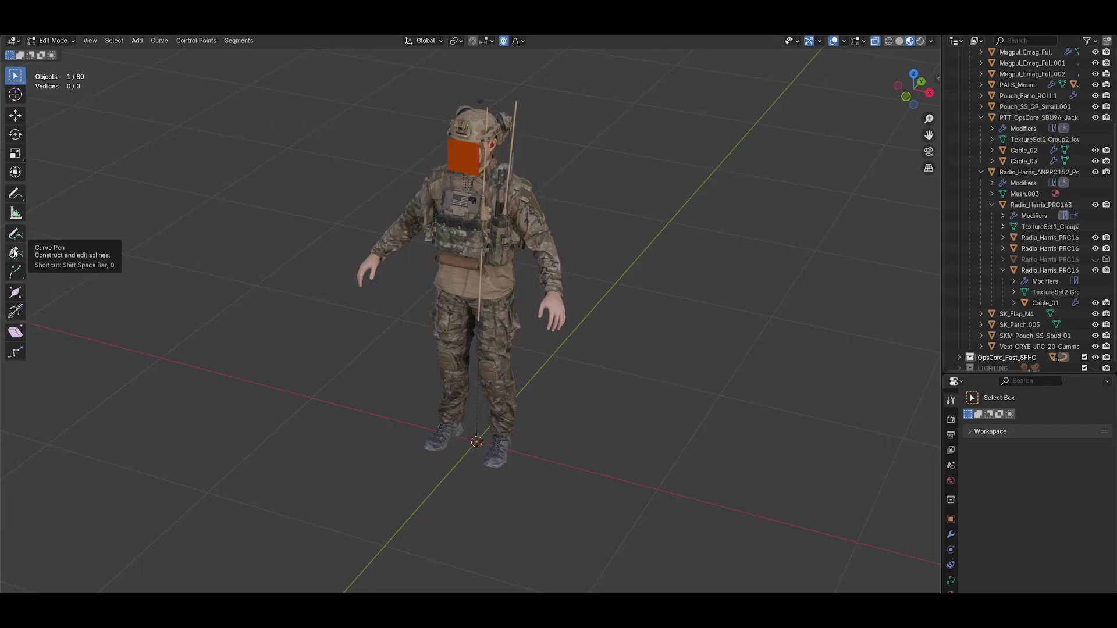
click(16, 234)
scroll(658, 185, up, 3)
shift+middle_drag(629, 155, 561, 378)
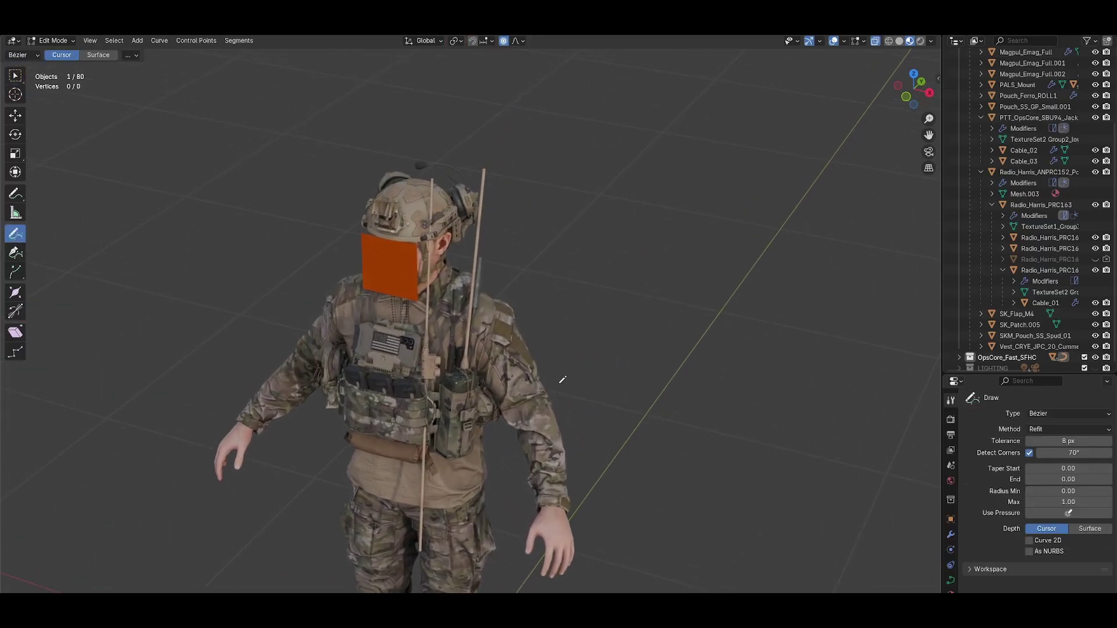
scroll(524, 376, up, 3)
mouse_move(469, 273)
shift+middle_down()
mouse_move(456, 302)
mouse_move(457, 275)
shift+middle_up()
scroll(465, 326, up, 2)
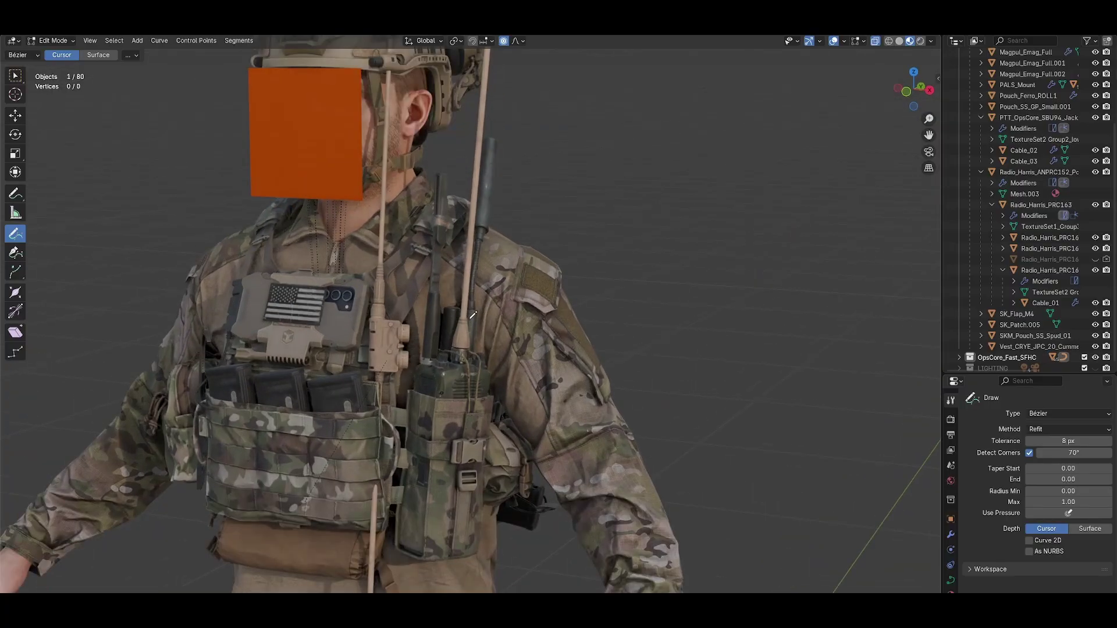
shift+middle_drag(495, 324, 545, 274)
scroll(485, 358, down, 2)
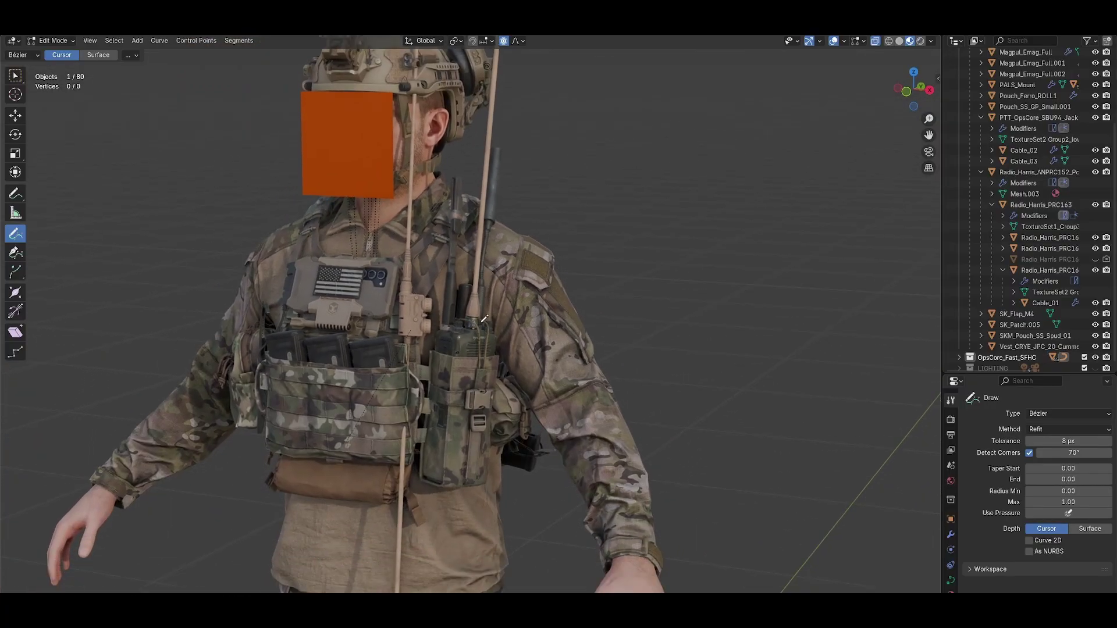
middle_drag(479, 320, 523, 353)
mouse_move(524, 353)
mouse_down()
mouse_move(543, 249)
mouse_move(490, 240)
mouse_move(472, 308)
mouse_move(482, 378)
mouse_move(474, 463)
mouse_move(455, 466)
mouse_move(463, 394)
mouse_up()
Inspect the drawn curve's placement relative to the soldier from several angles, in both Object Mode and Edit Mode
mouse_move(538, 391)
middle_down()
mouse_move(516, 373)
mouse_move(531, 366)
mouse_move(555, 381)
mouse_move(545, 368)
mouse_move(494, 360)
middle_up()
scroll(522, 374, down, 1)
scroll(516, 373, down, 1)
key(Tab)
key(Tab)
key(Tab)
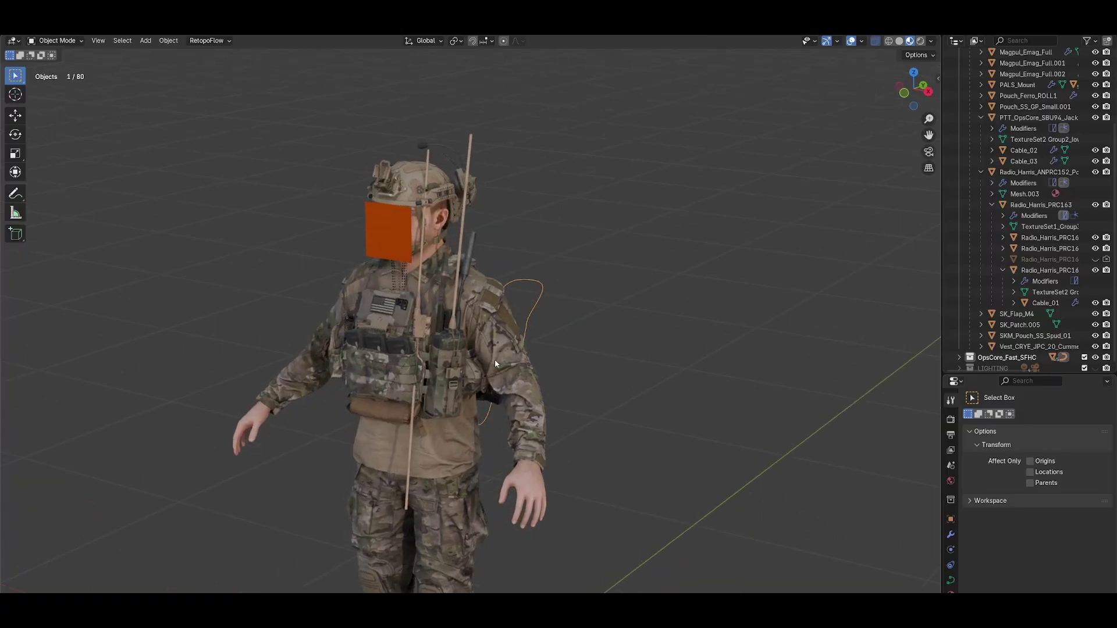
scroll(448, 339, up, 4)
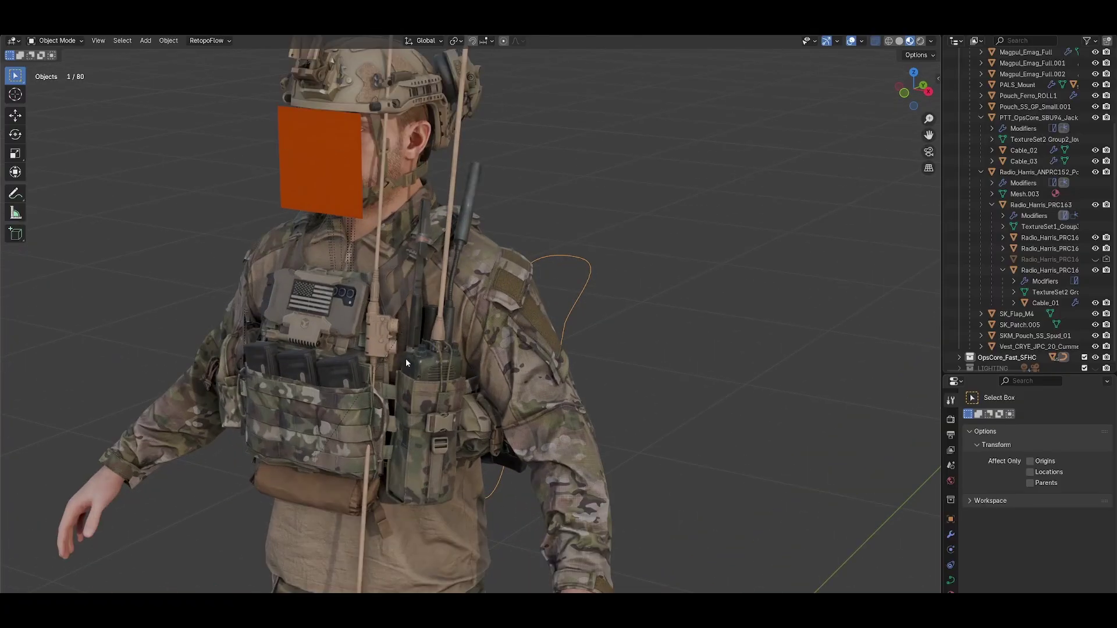
middle_drag(406, 358, 398, 376)
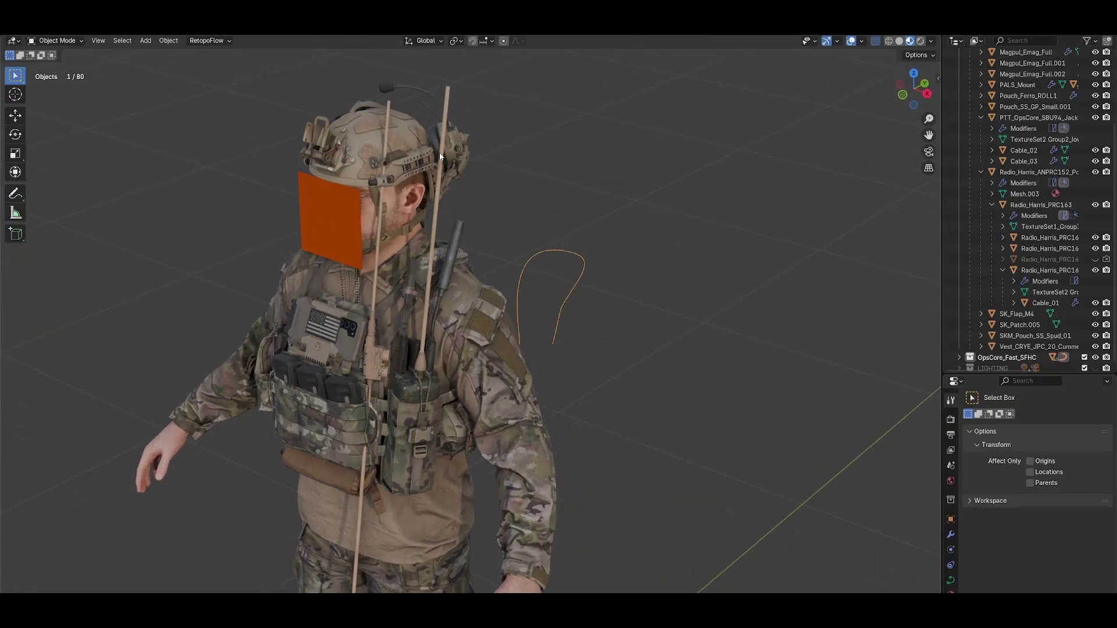
mouse_move(440, 156)
middle_down()
mouse_move(529, 319)
mouse_move(592, 314)
mouse_move(573, 343)
mouse_move(148, 207)
middle_up()
key(Tab)
key(Tab)
key(Tab)
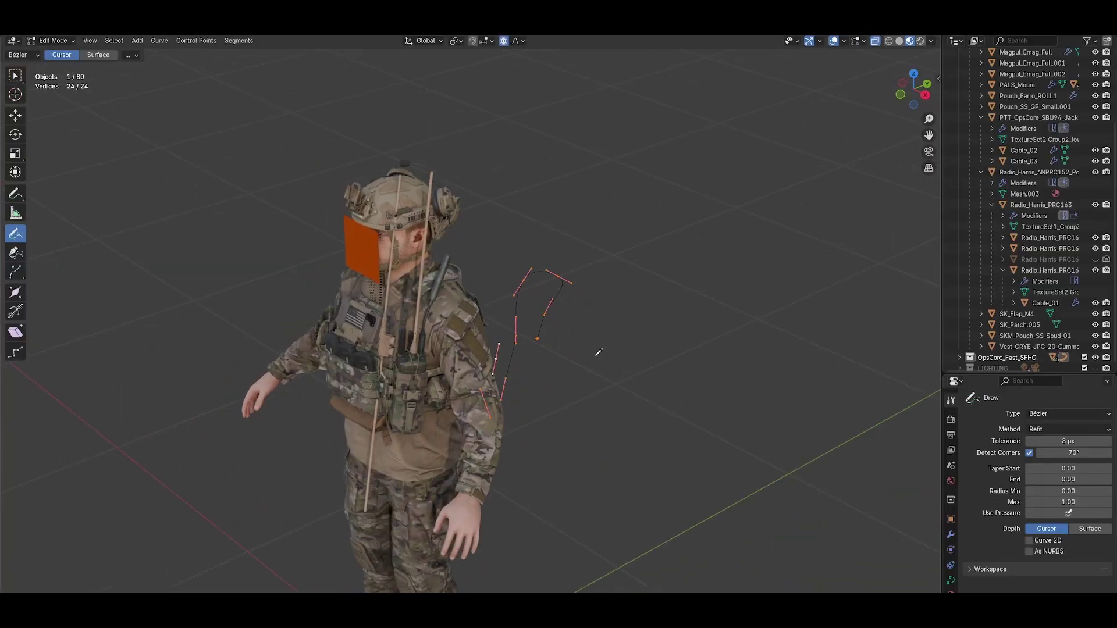
Switch to the Select Box tool and return the drawn curve to Object Mode
middle_drag(599, 353, 582, 352)
key(w)
scroll(584, 406, up, 2)
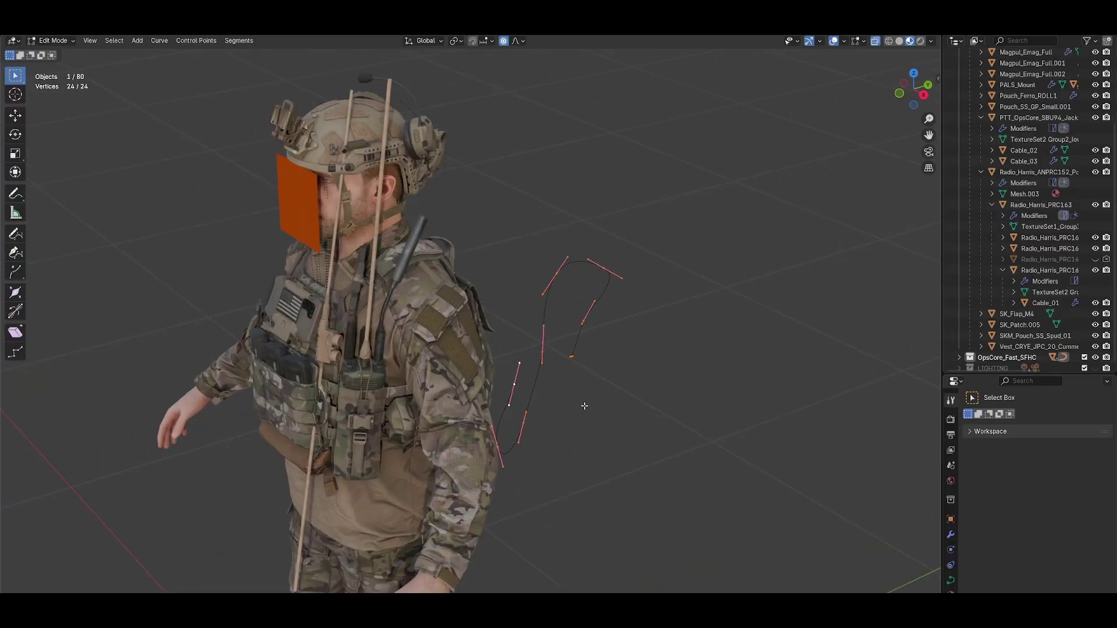
mouse_move(590, 356)
middle_down()
mouse_move(578, 348)
mouse_move(573, 361)
middle_up()
middle_drag(652, 386, 575, 385)
key(Tab)
key(Tab)
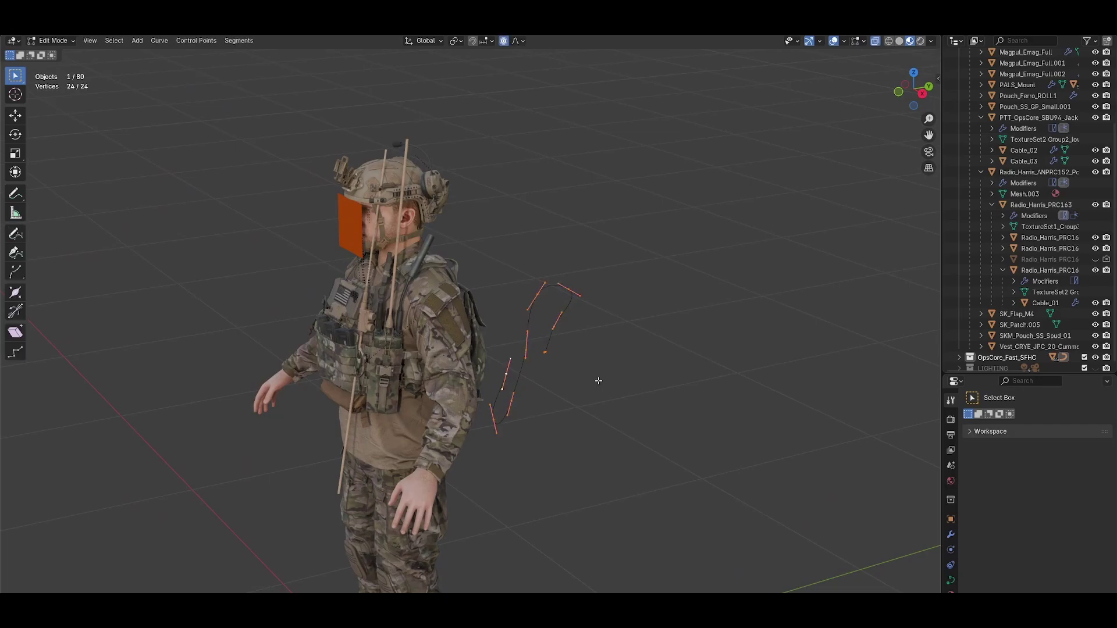
key(Tab)
key(Tab)
key(Tab)
Move the curve from behind the soldier to in front of him, about -0.94 m in Y and 0.18 m in Z
key(KP_3)
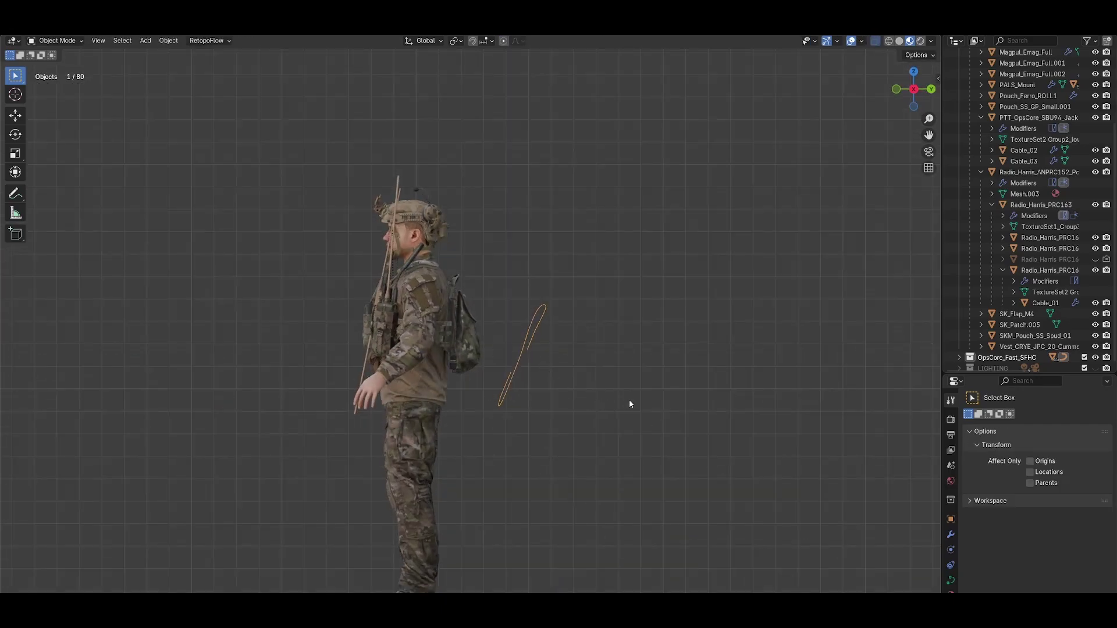
key(KP_5)
key(g)
click(417, 305)
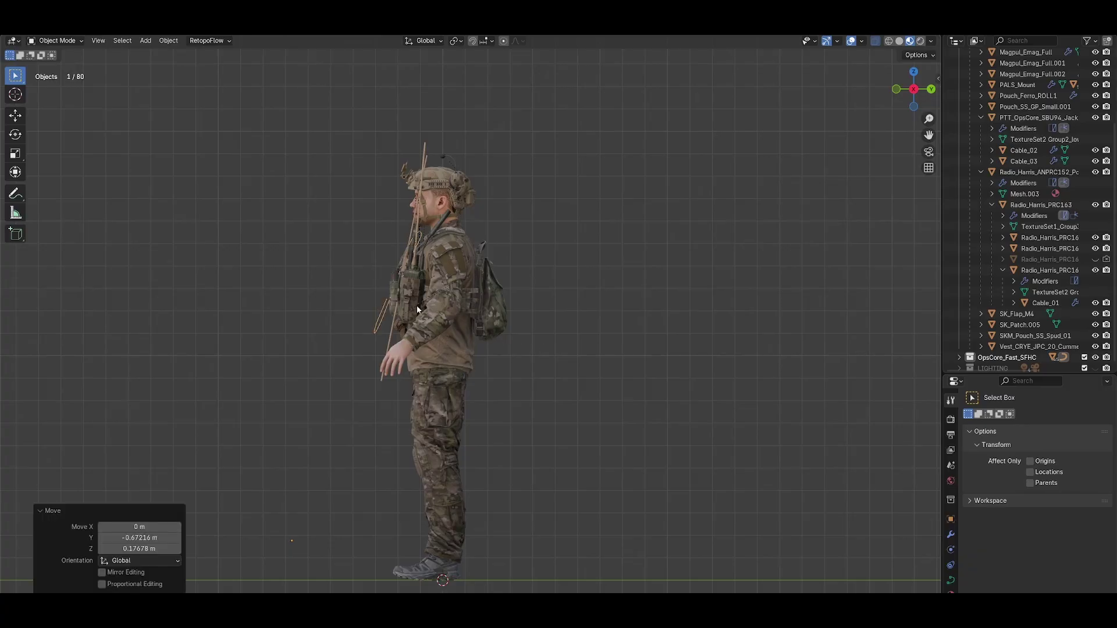
middle_drag(417, 305, 399, 327)
scroll(398, 328, up, 1)
key(g)
click(325, 327)
Set the curve's origin to its geometry
shift+middle_drag(325, 328, 381, 278)
right_click(369, 239)
mouse_move(340, 300)
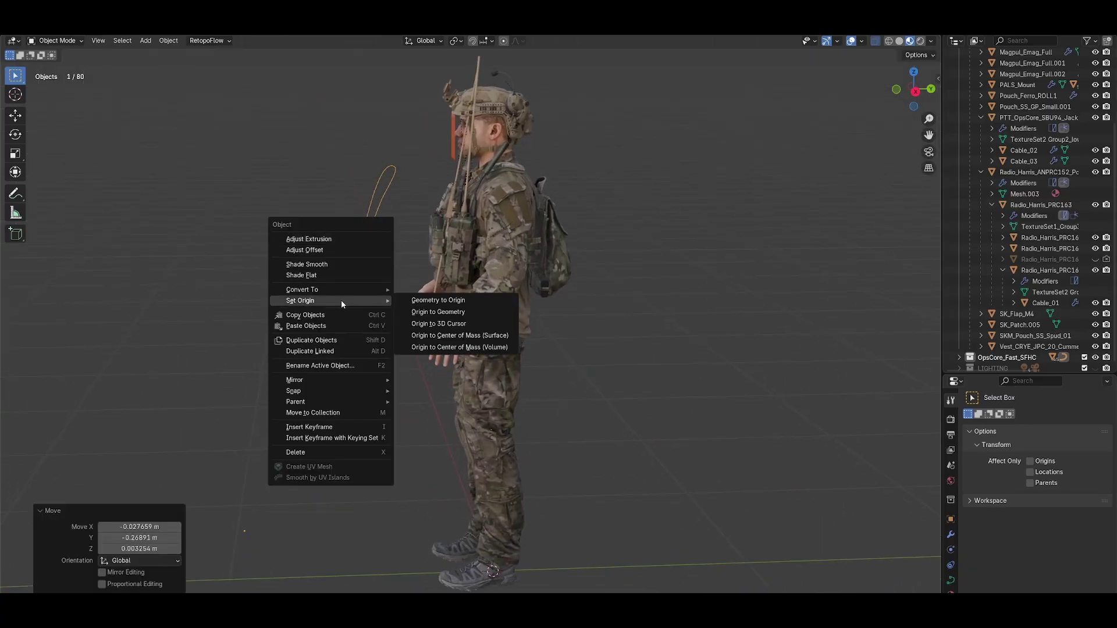
click(473, 312)
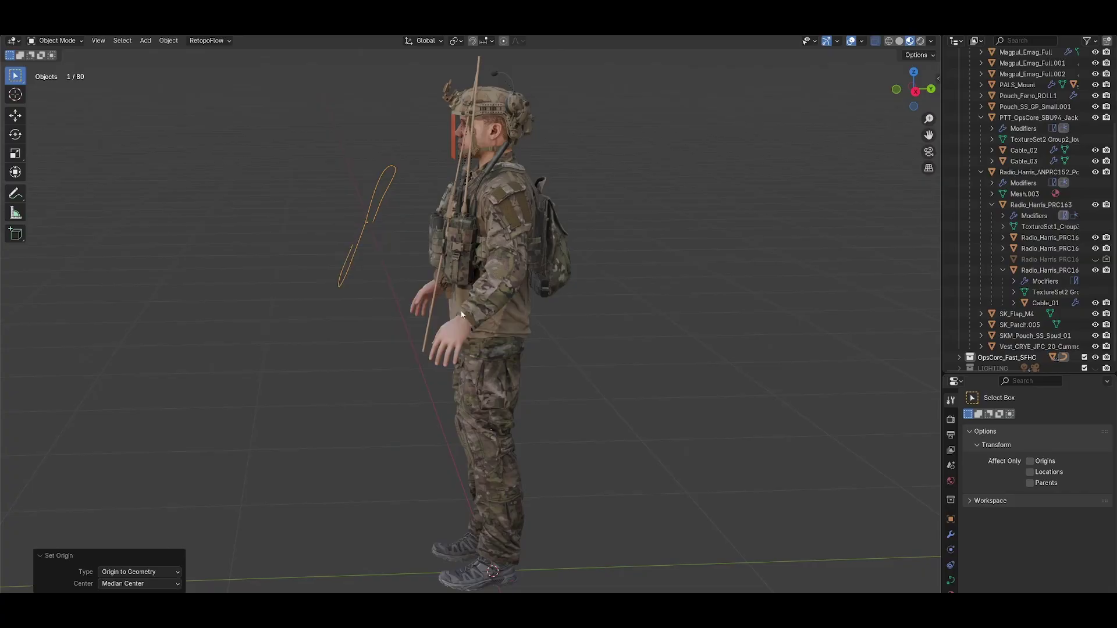
middle_drag(474, 312, 377, 269)
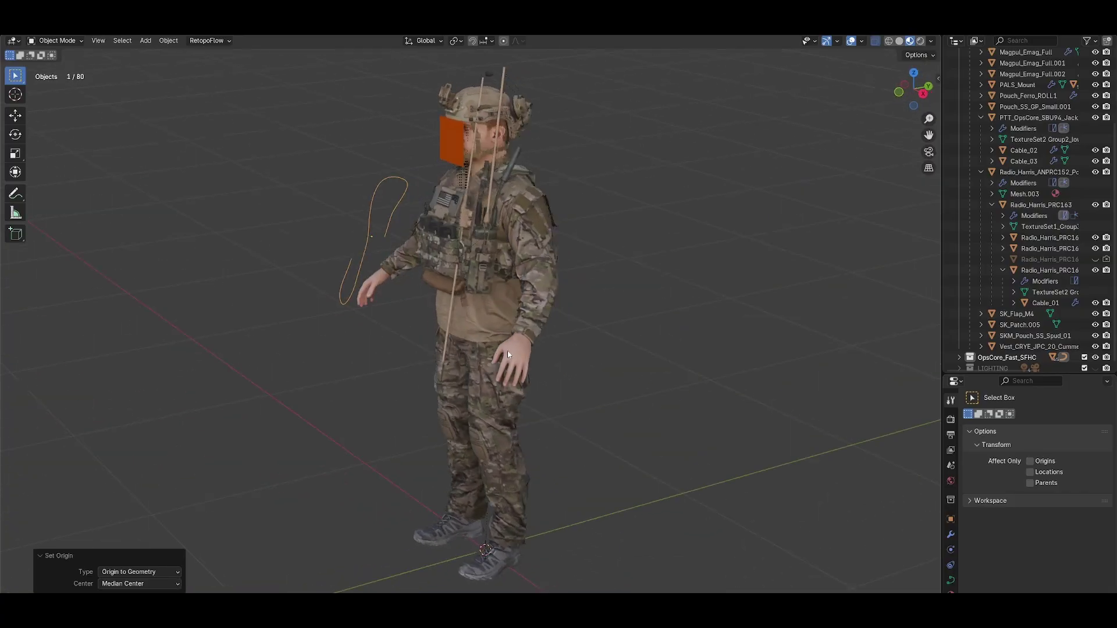
Move the curve back about 0.33 m in Y in side view, and place it over the radio pouch in front view
key(KP_3)
key(g)
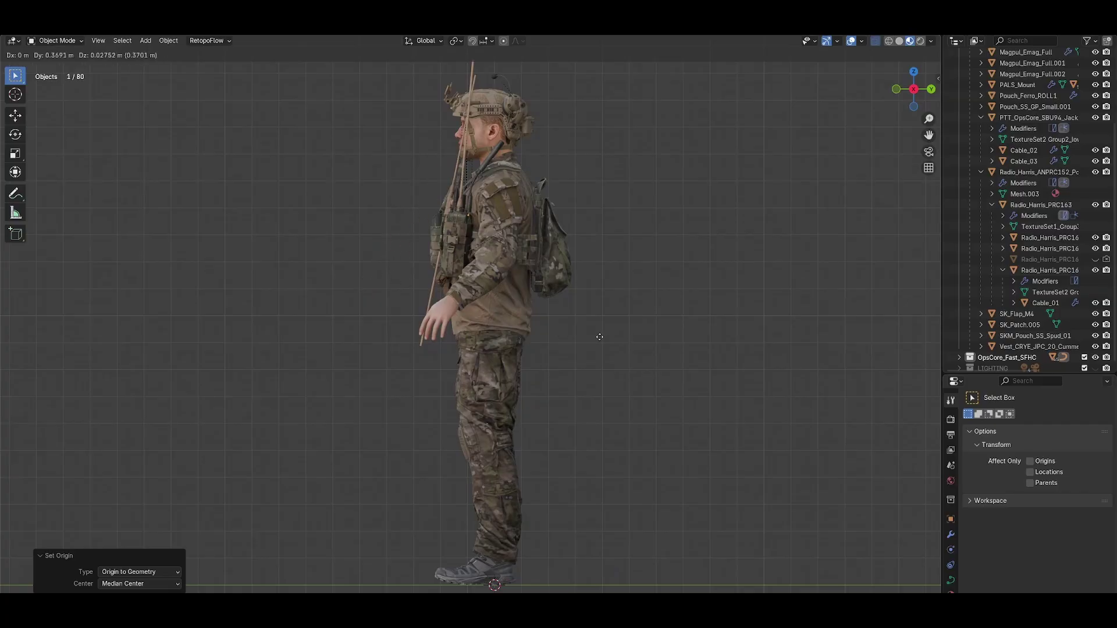
click(589, 337)
middle_drag(590, 337, 651, 299)
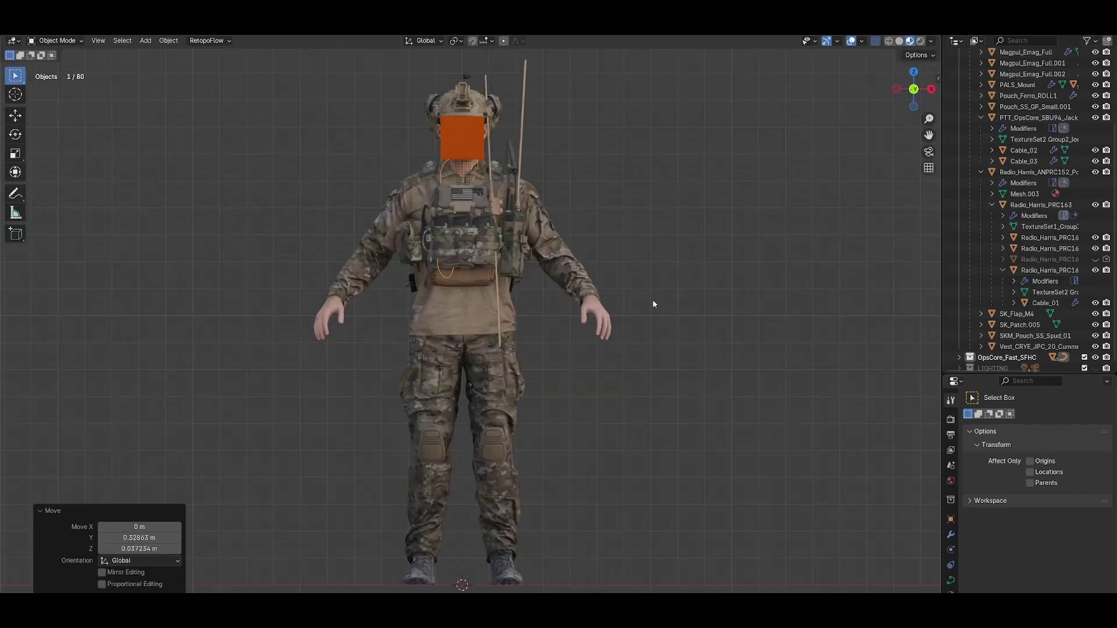
key(g)
click(649, 314)
Rotate the curve by -9.2° in the front view so it loops between the push-to-talk unit and the radio
scroll(617, 273, up, 4)
shift+middle_drag(583, 224, 532, 388)
key(r)
click(656, 304)
scroll(532, 388, up, 2)
scroll(950, 436, down, 1)
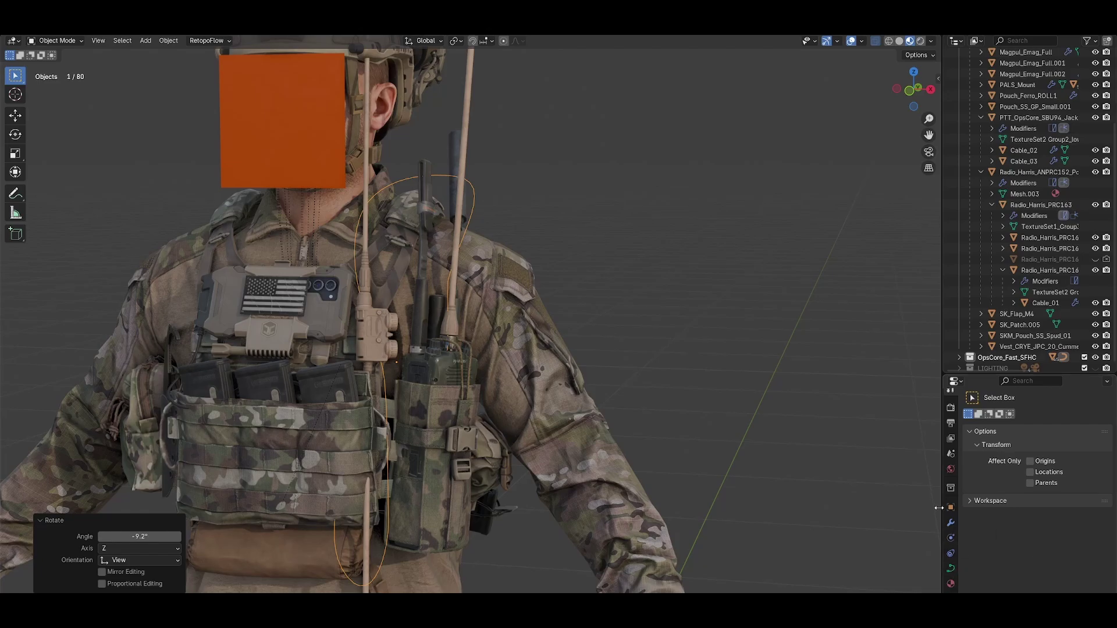
Widen the properties area and give the curve a round bevel with a depth of 0.01 m
drag(942, 506, 906, 505)
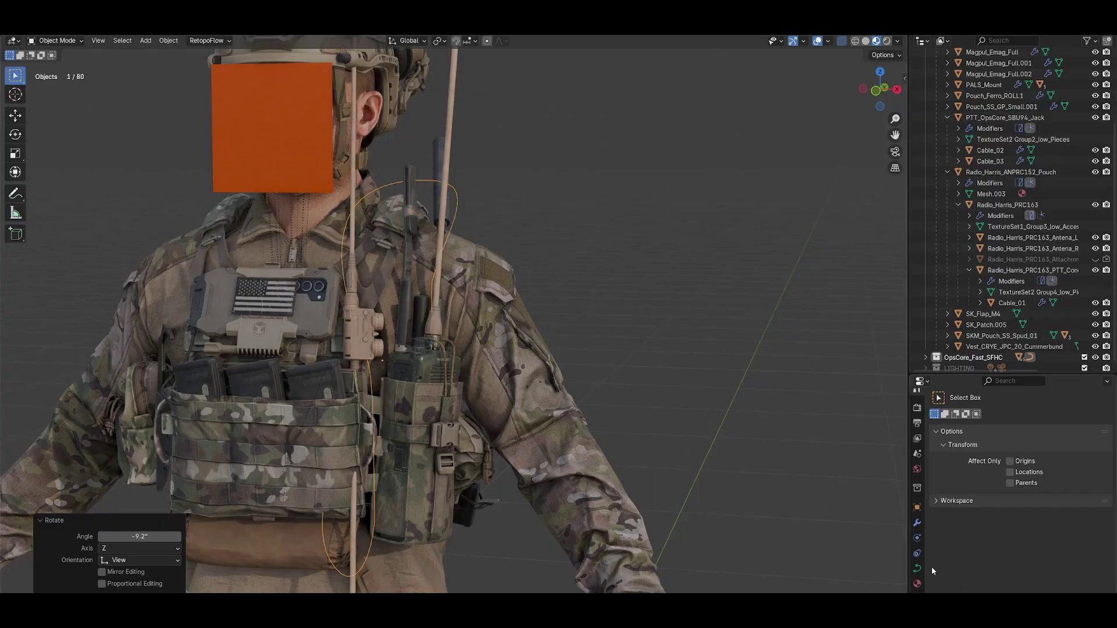
click(917, 568)
drag(908, 436, 880, 440)
scroll(917, 474, down, 1)
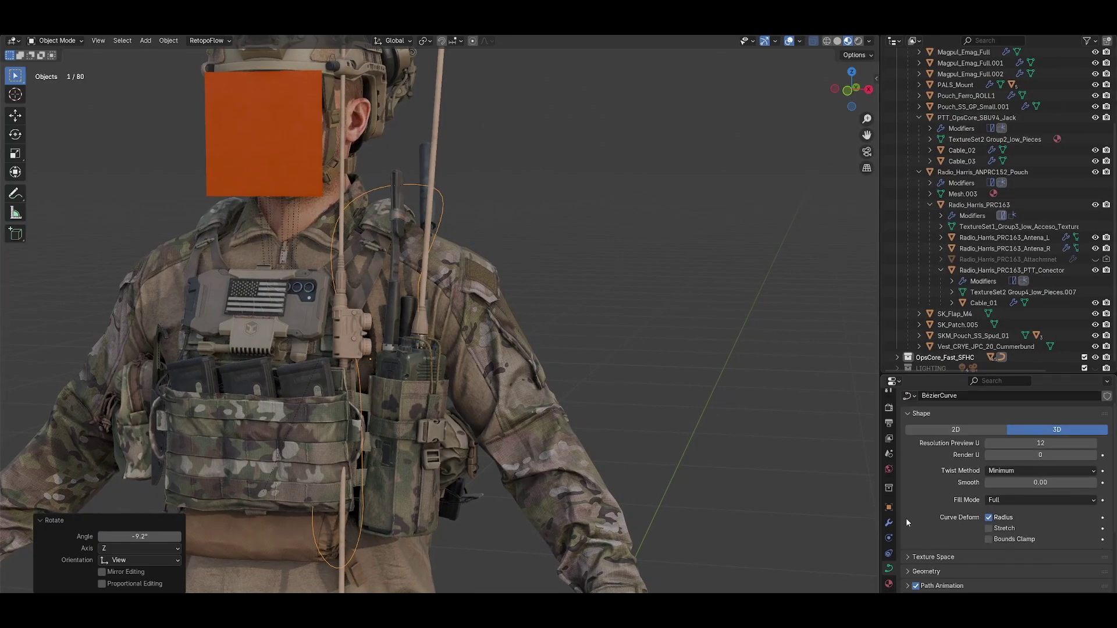
scroll(954, 484, down, 3)
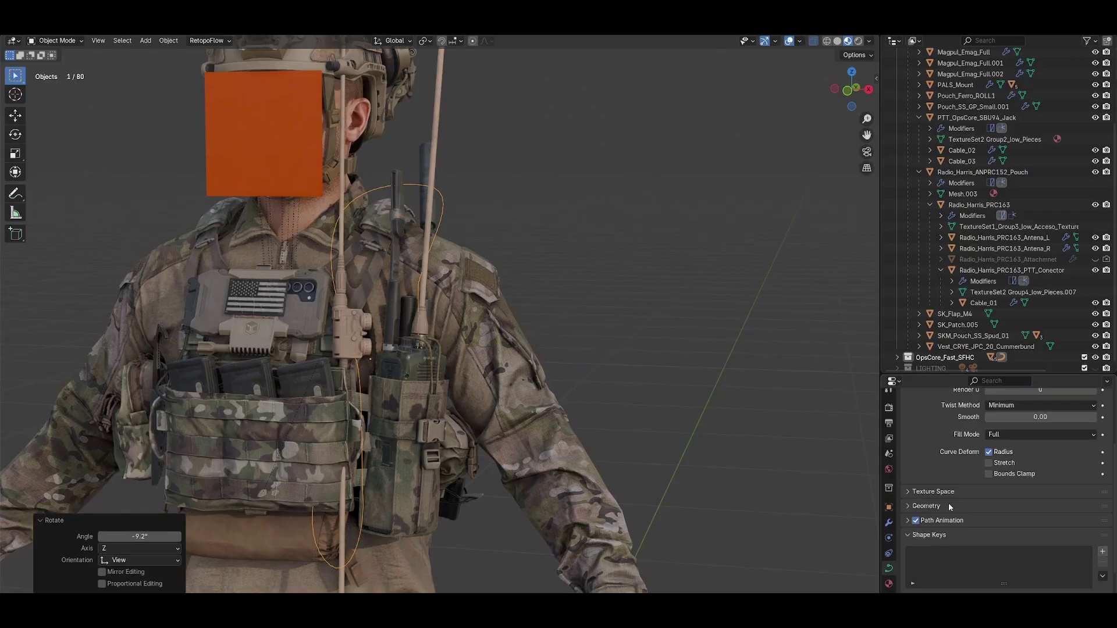
click(926, 506)
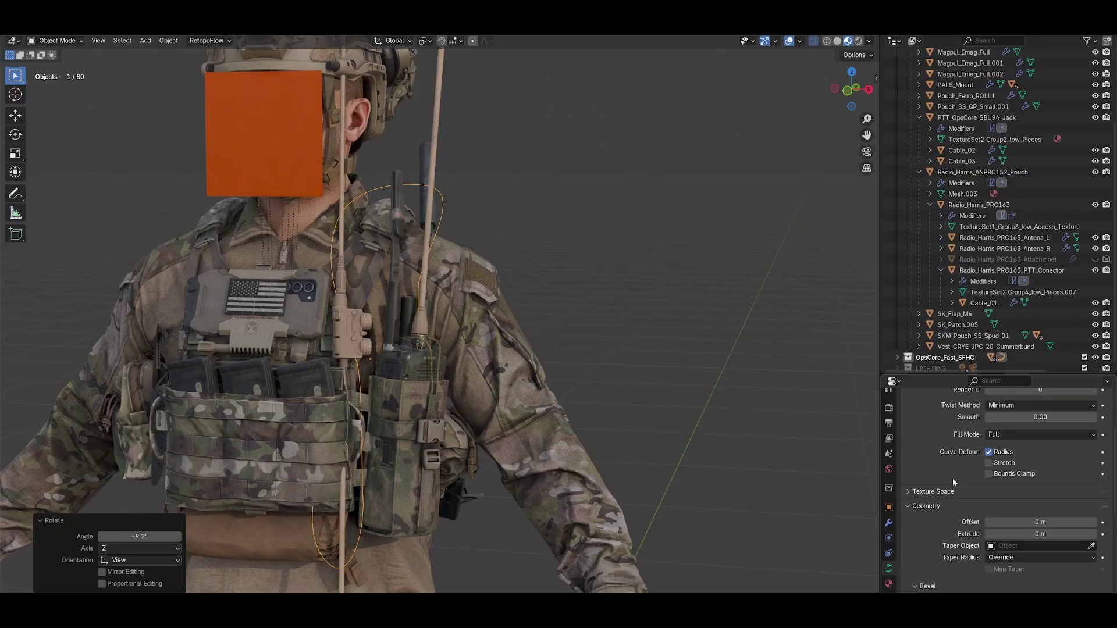
scroll(952, 479, down, 4)
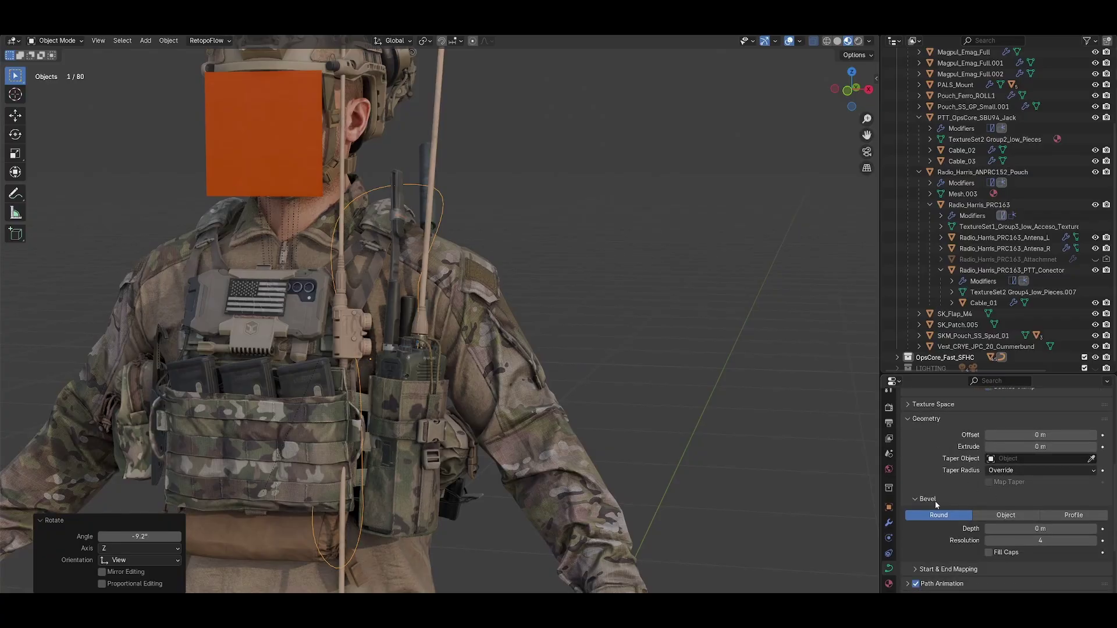
scroll(987, 486, down, 2)
scroll(948, 523, up, 3)
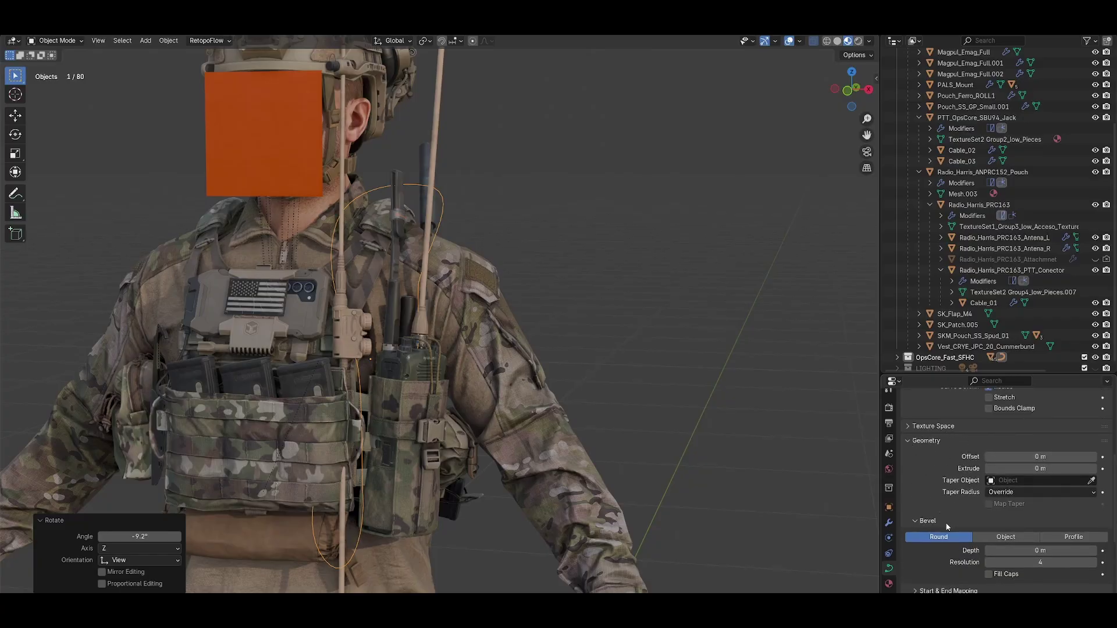
scroll(949, 501, down, 2)
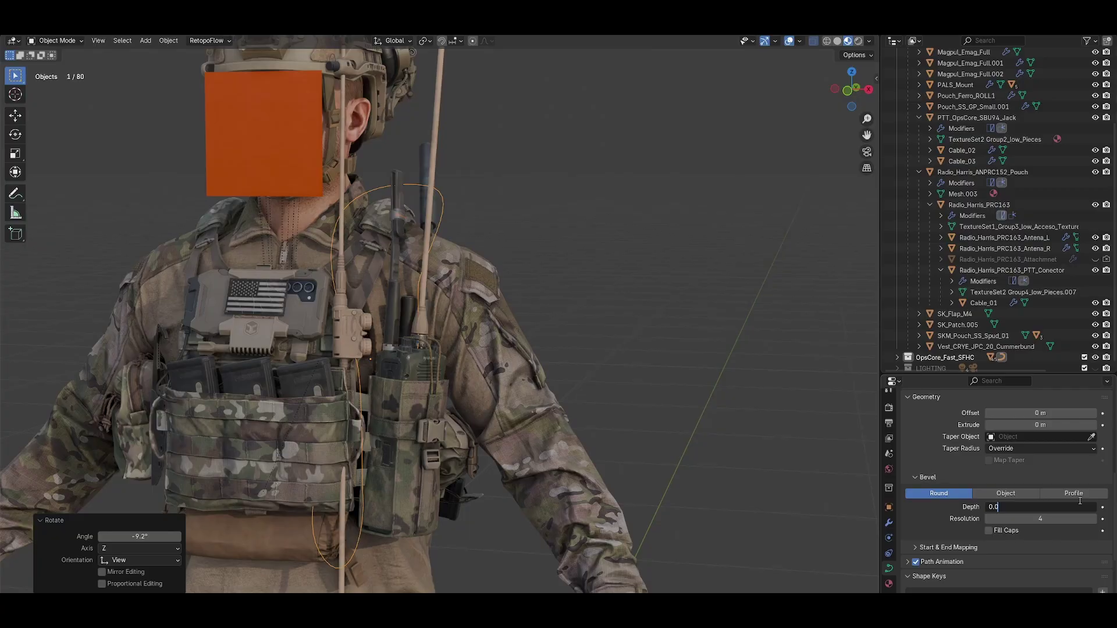
key(Return)
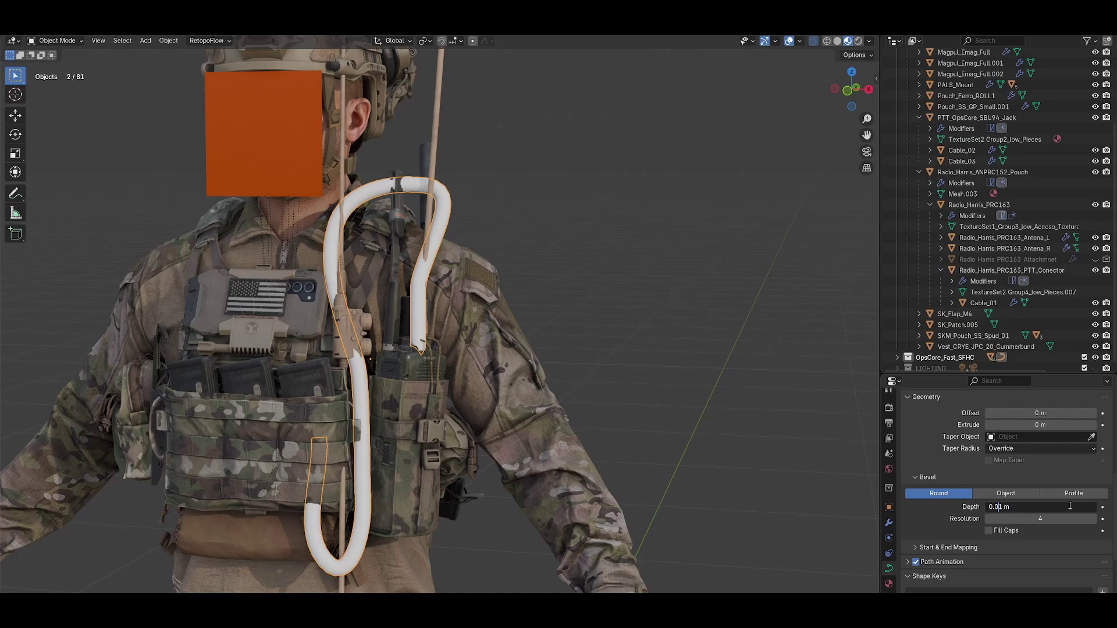
Set the curve's bevel depth to 0.003 m and compare its thickness with the straight cables up close
text(3)
key(Return)
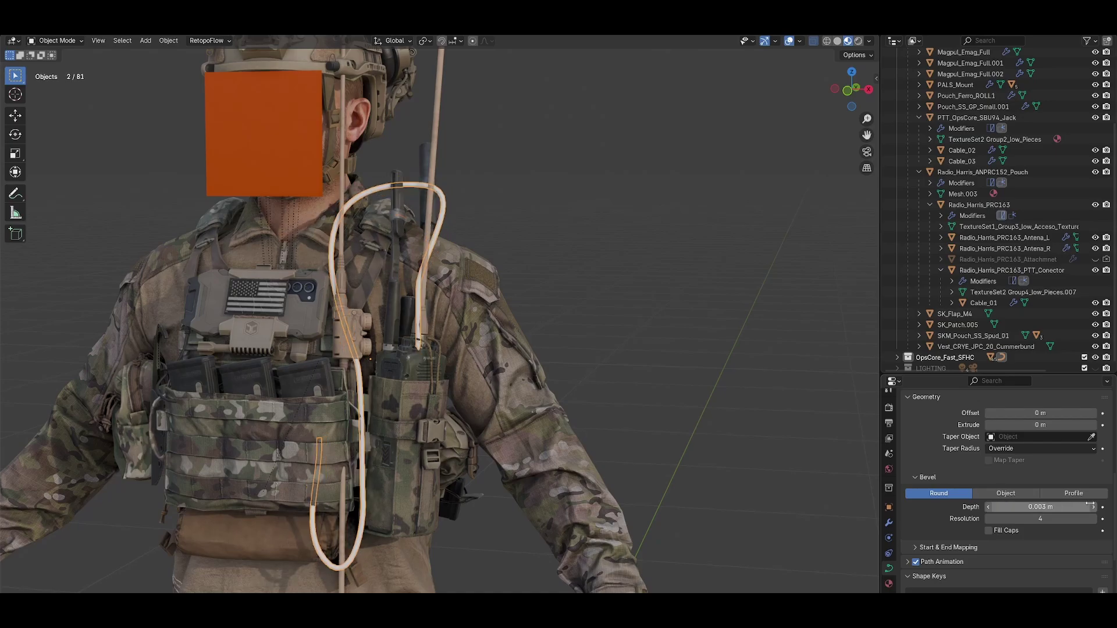
scroll(438, 313, up, 5)
shift+middle_drag(402, 250, 447, 381)
scroll(480, 315, up, 3)
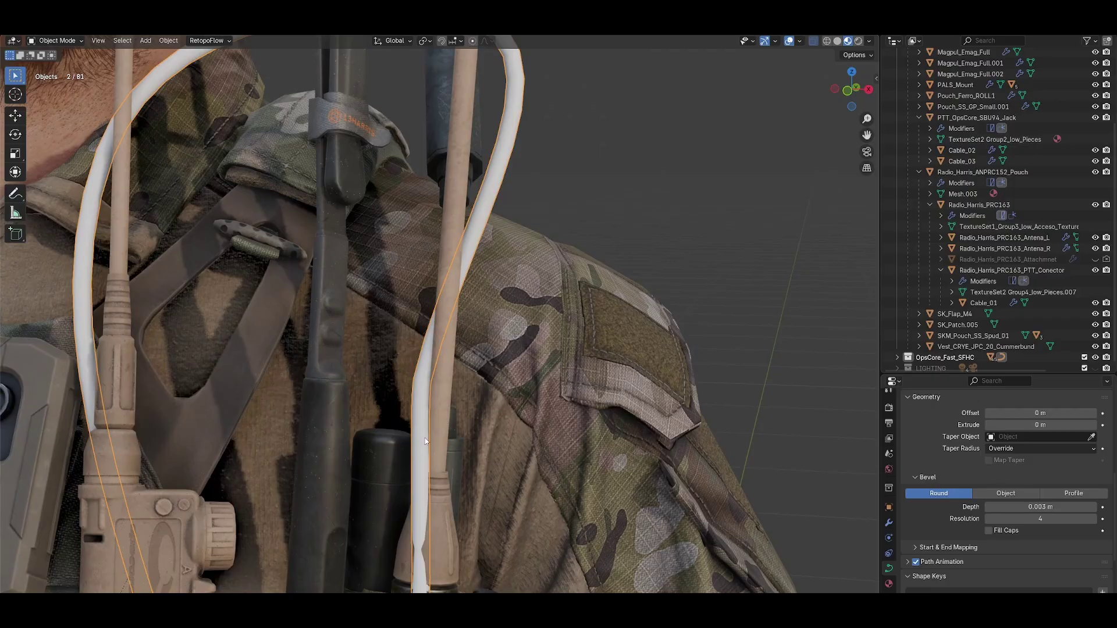
scroll(522, 269, down, 4)
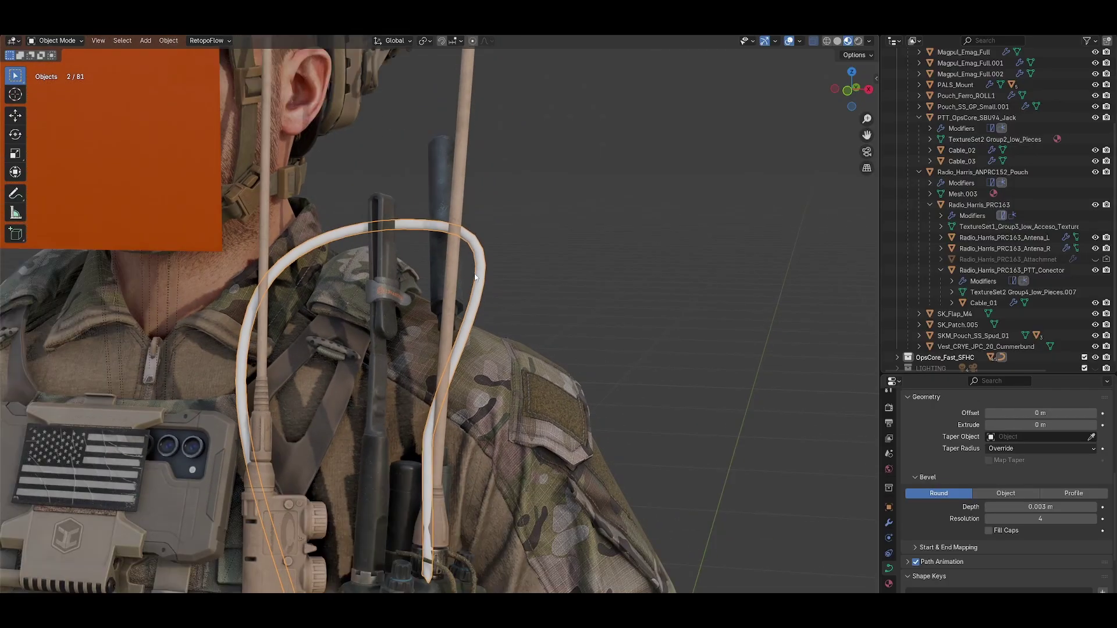
shift+middle_drag(606, 496, 623, 427)
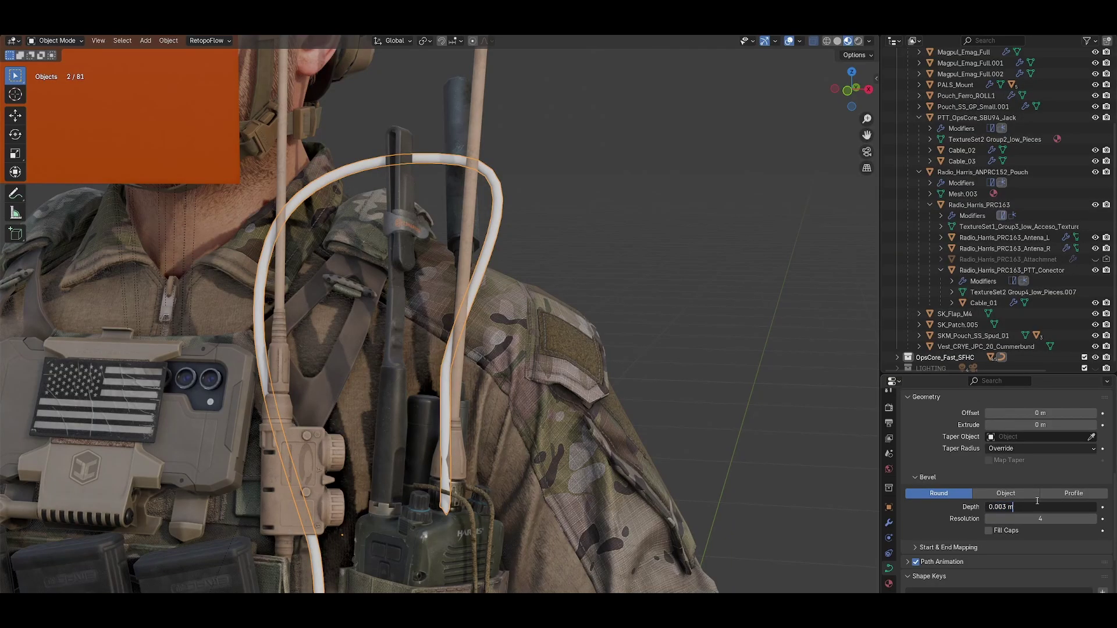
Set the curve's bevel depth to 0.0035 m and check it against the straight cables
text(5)
key(Return)
scroll(650, 411, down, 3)
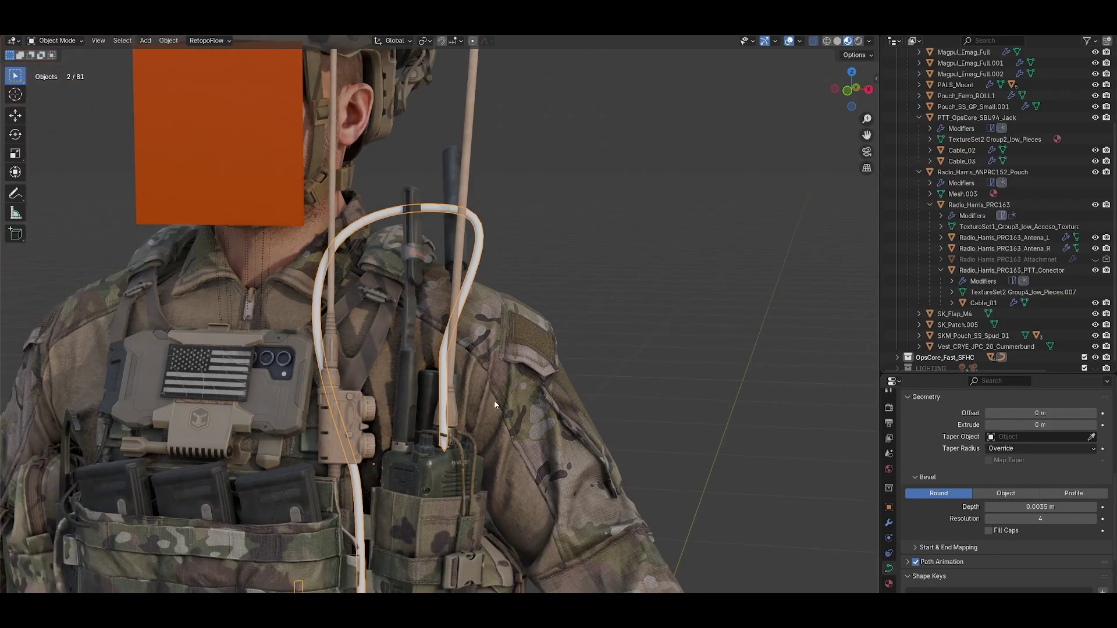
mouse_move(494, 403)
middle_down()
mouse_move(464, 419)
mouse_move(486, 409)
middle_up()
scroll(586, 314, down, 3)
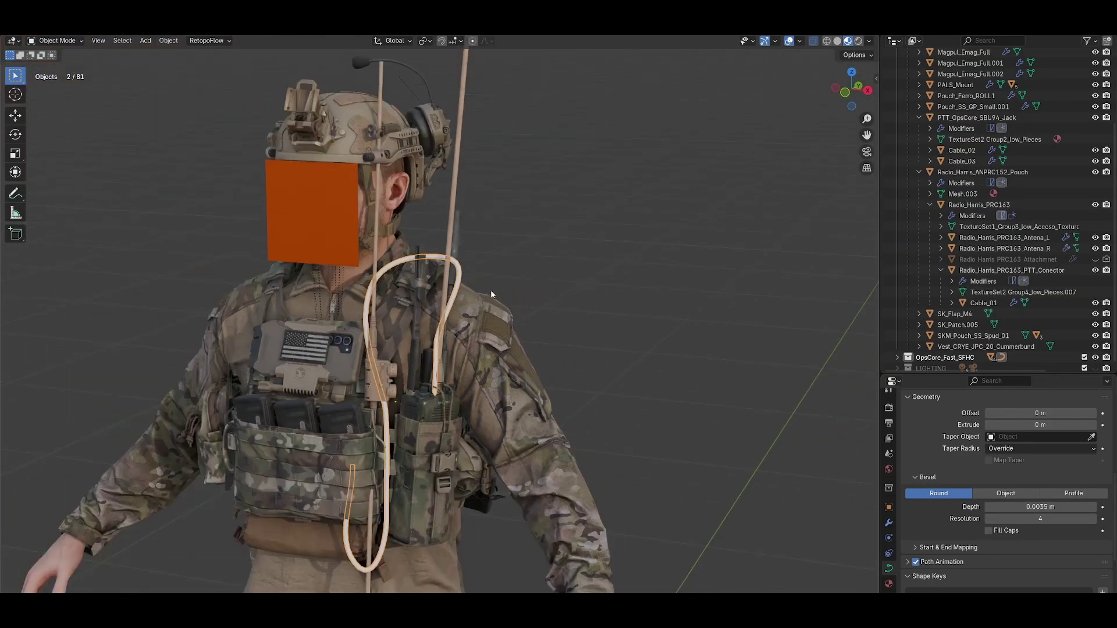
middle_drag(491, 290, 471, 174)
Hide the straight Cable_01 above the radio in both the viewport and renders
click(465, 156)
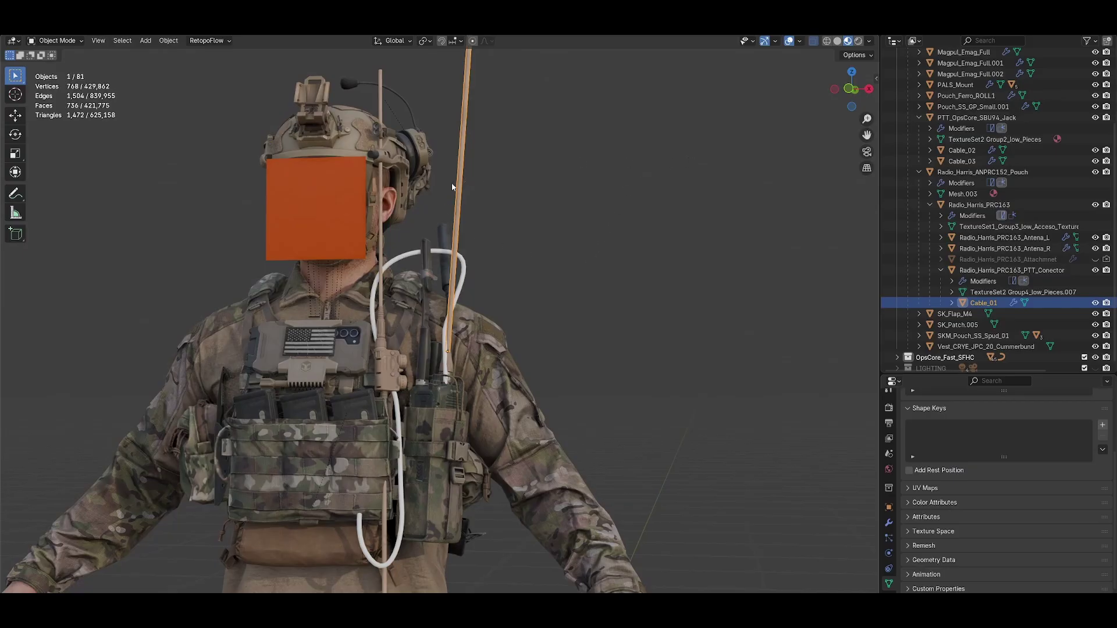
click(1095, 303)
click(1106, 304)
scroll(505, 309, up, 1)
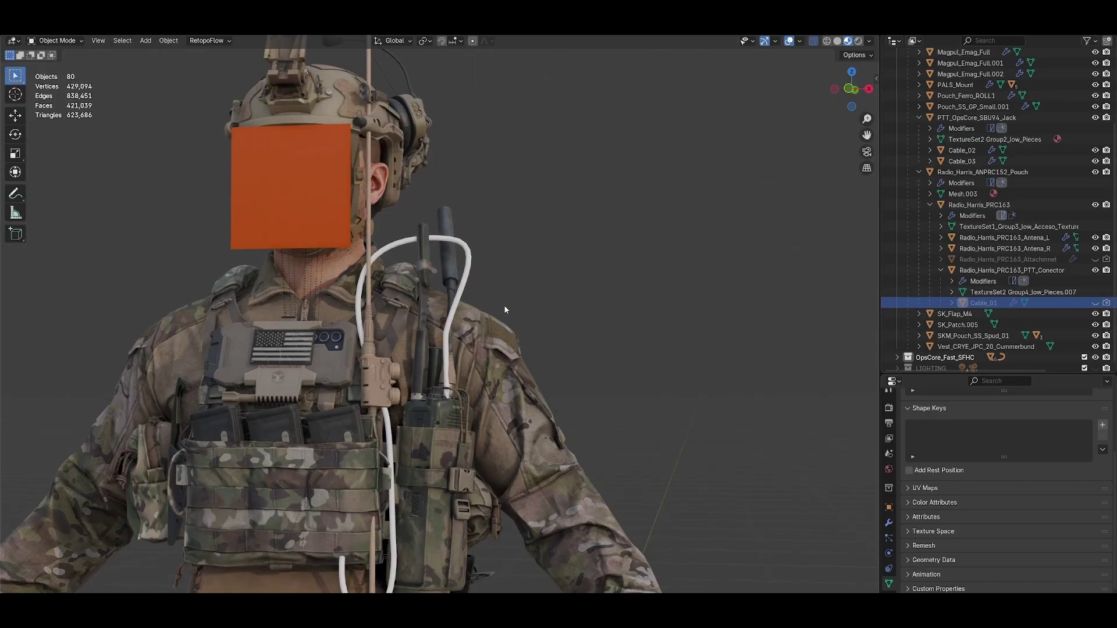
Hide the straight Cable_02 and Cable_03 on the push-to-talk unit in the viewport and renders
middle_drag(505, 309, 448, 304)
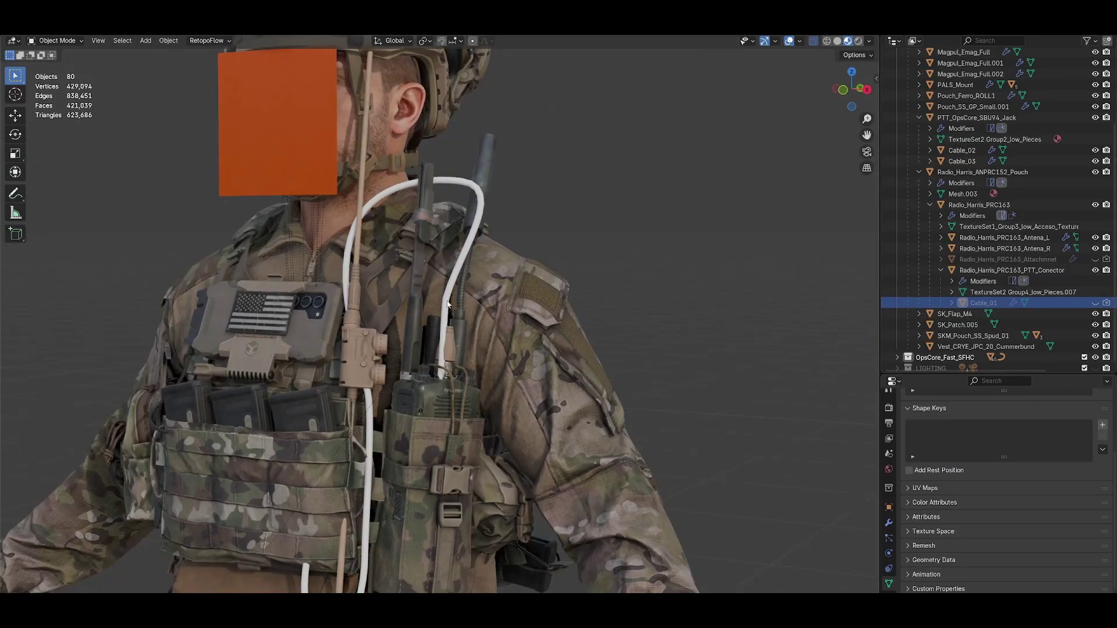
middle_drag(391, 187, 448, 259)
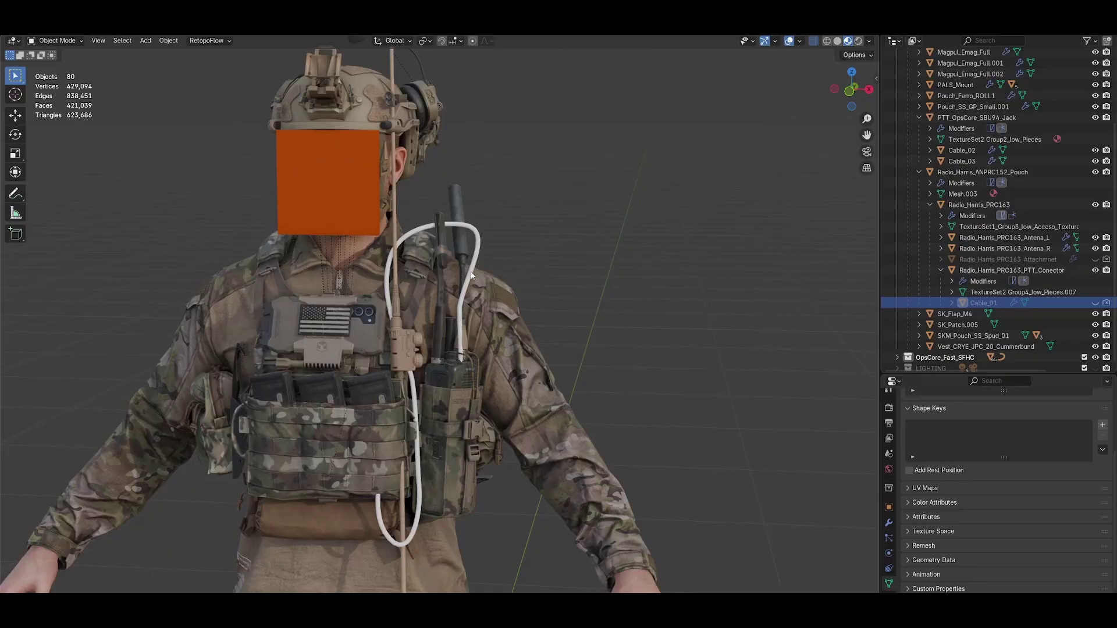
click(398, 206)
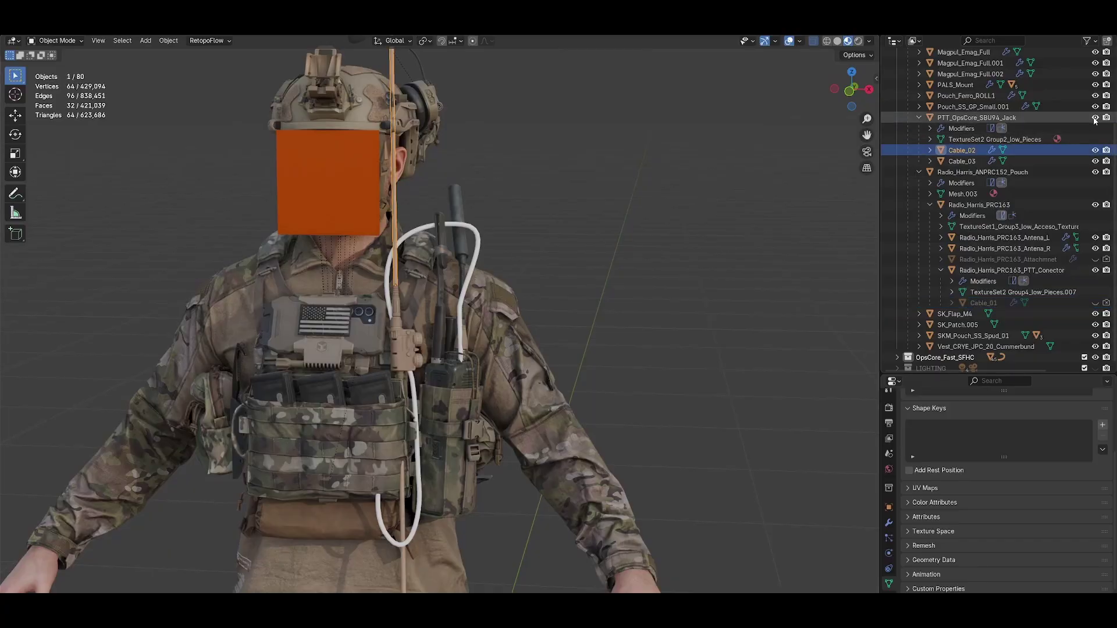
shift+middle_drag(409, 361, 428, 331)
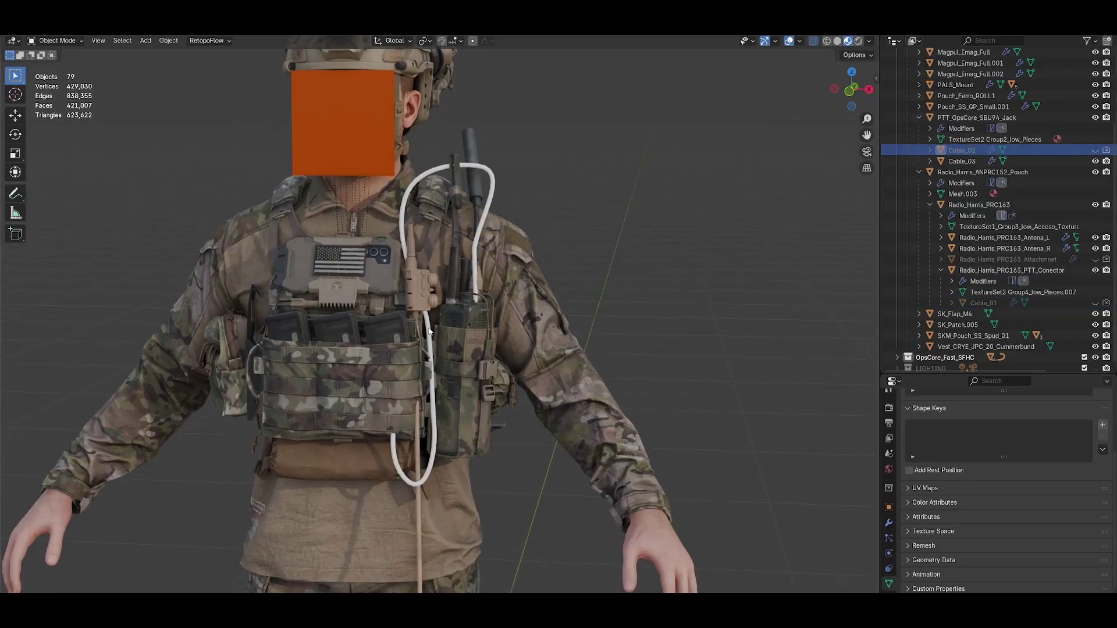
click(417, 530)
click(1097, 161)
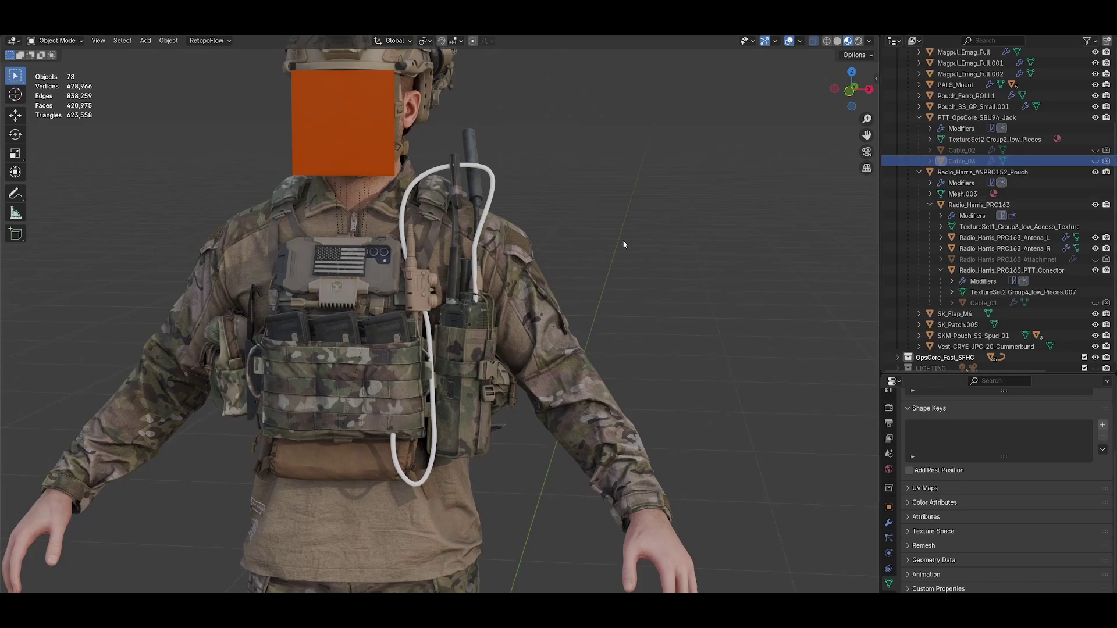
Select the bevelled curve and enter Edit Mode to work on its control points
click(494, 185)
scroll(495, 187, up, 2)
shift+middle_drag(522, 282, 519, 324)
mouse_move(520, 325)
middle_down()
mouse_move(469, 327)
mouse_move(516, 328)
middle_up()
key(Tab)
scroll(505, 279, up, 3)
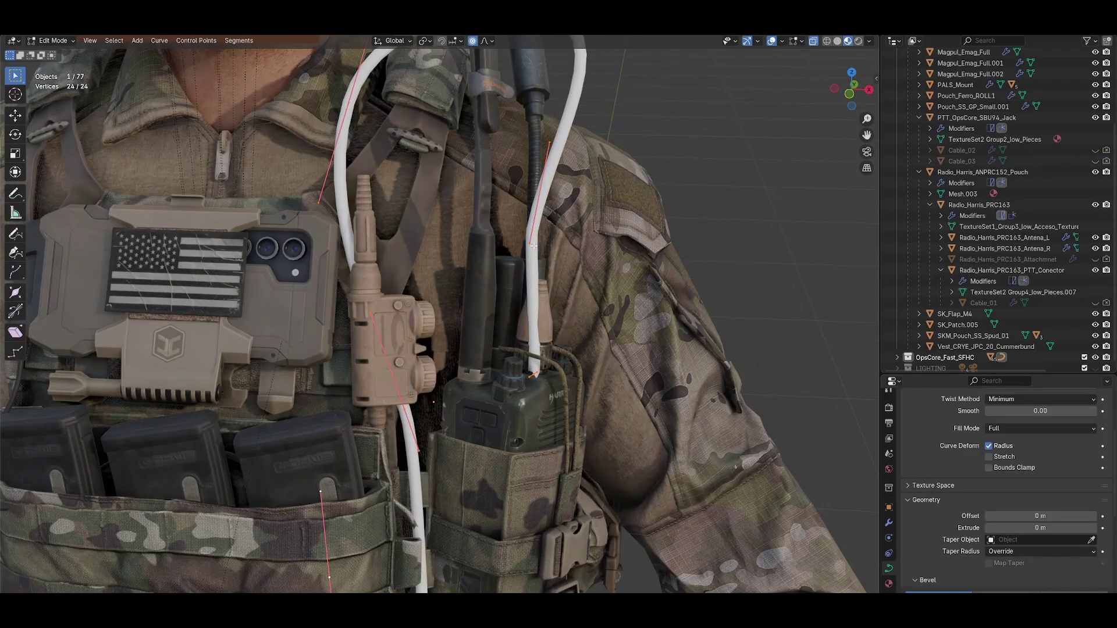
Reposition the cable's control point above the radio, first with proportional editing and then without it
scroll(533, 246, down, 2)
middle_drag(534, 246, 451, 282)
scroll(495, 253, down, 2)
click(453, 282)
scroll(463, 303, up, 2)
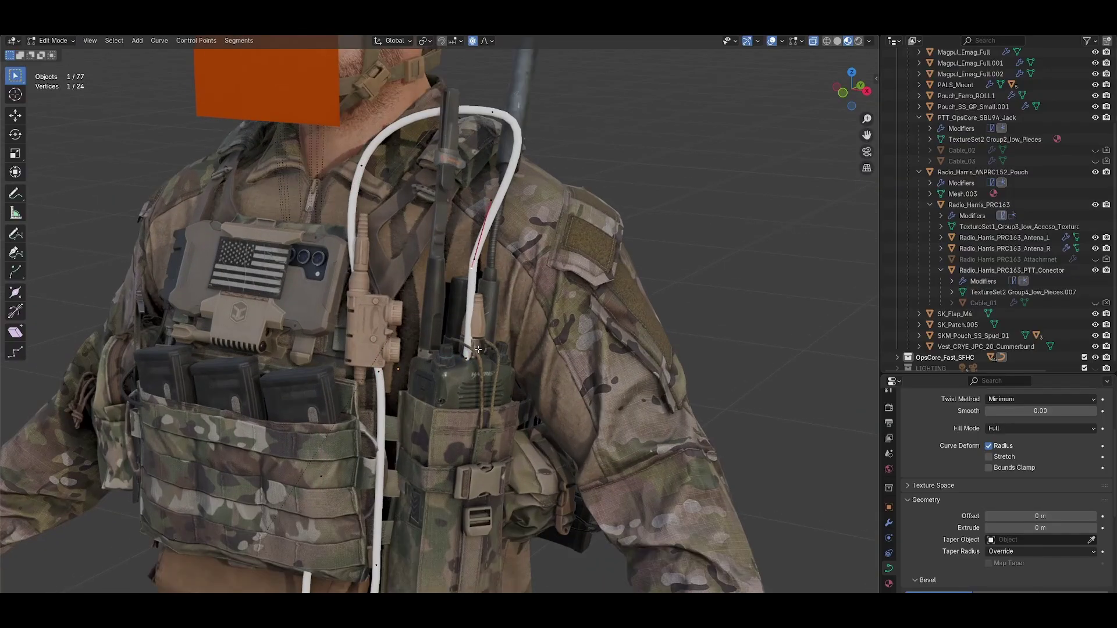
scroll(478, 349, up, 1)
middle_drag(478, 349, 492, 349)
key(g)
click(496, 54)
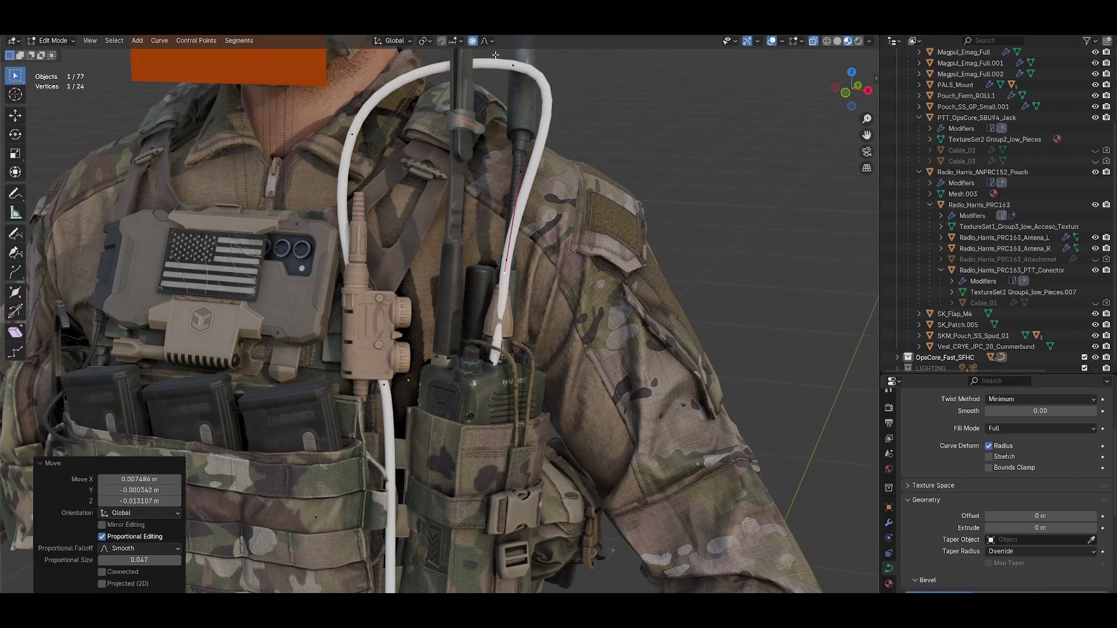
key(g)
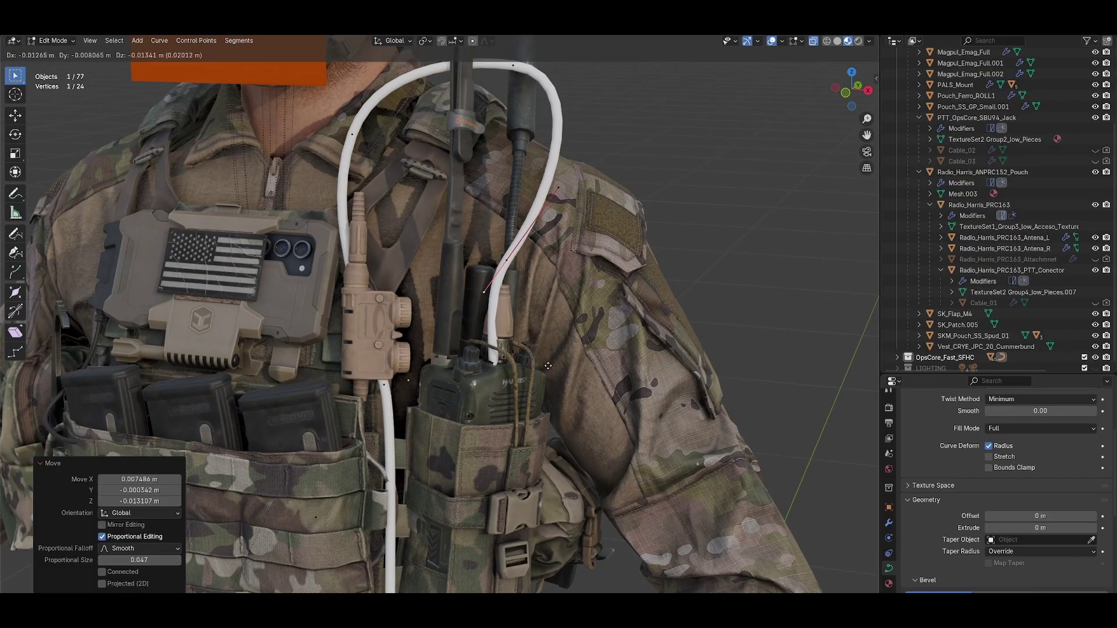
click(538, 369)
Move the cable's end control point onto the top of the radio's push-to-talk connector and rotate its handles
middle_drag(468, 389, 420, 390)
scroll(419, 390, up, 1)
click(435, 371)
key(g)
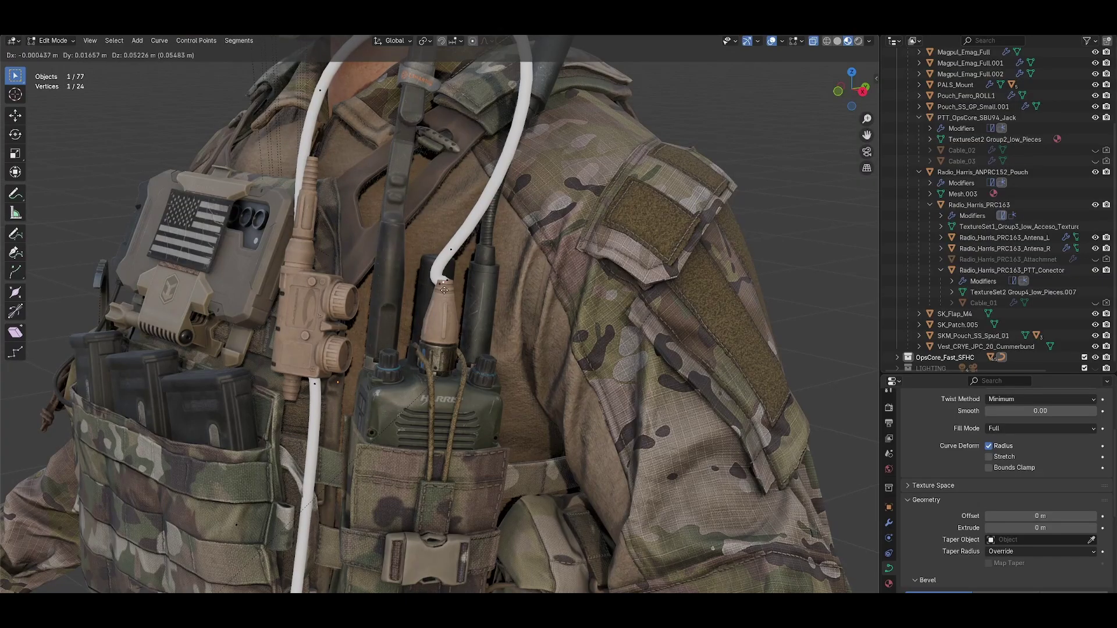
click(444, 289)
scroll(445, 289, up, 2)
key(r)
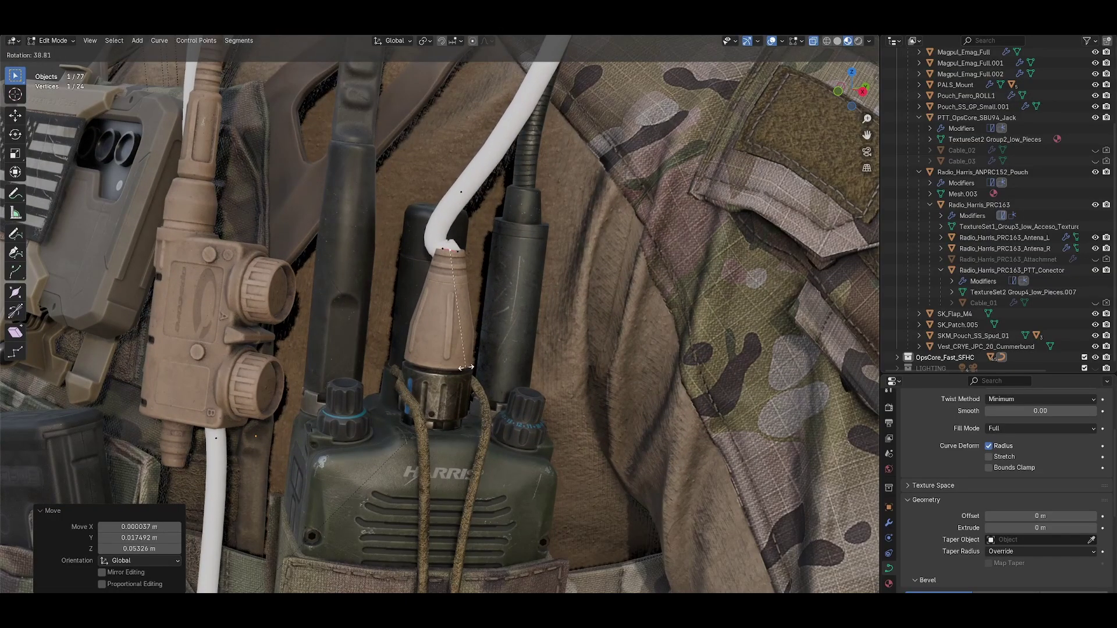
click(464, 368)
Move the control point nearest the connector higher along the cable and scale its handles to soften the bend
click(437, 253)
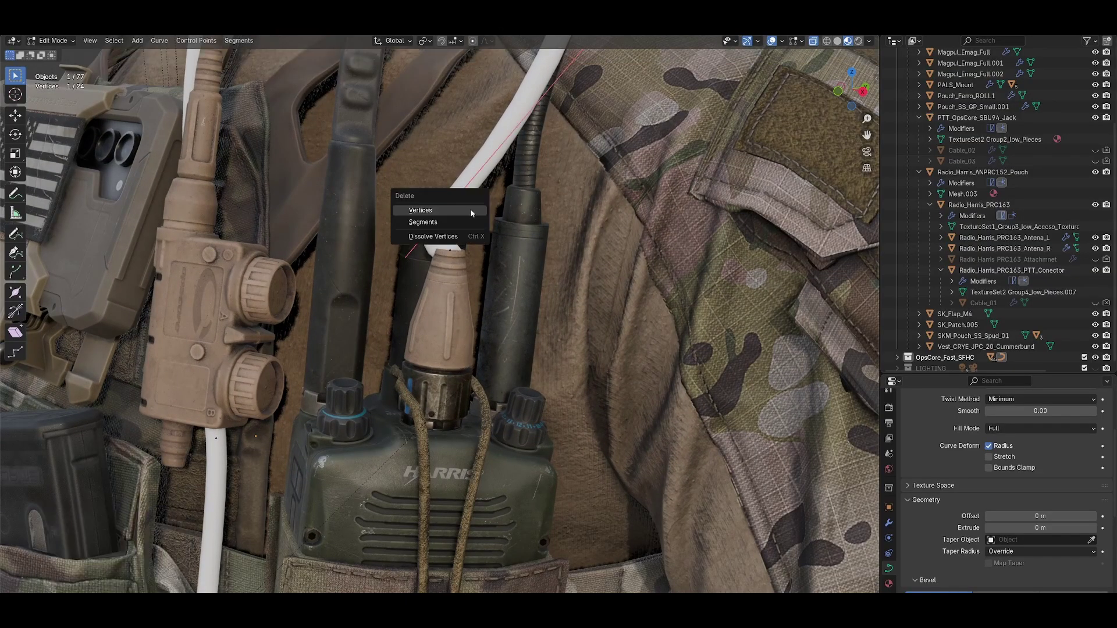
click(421, 210)
scroll(471, 318, down, 5)
scroll(471, 319, up, 3)
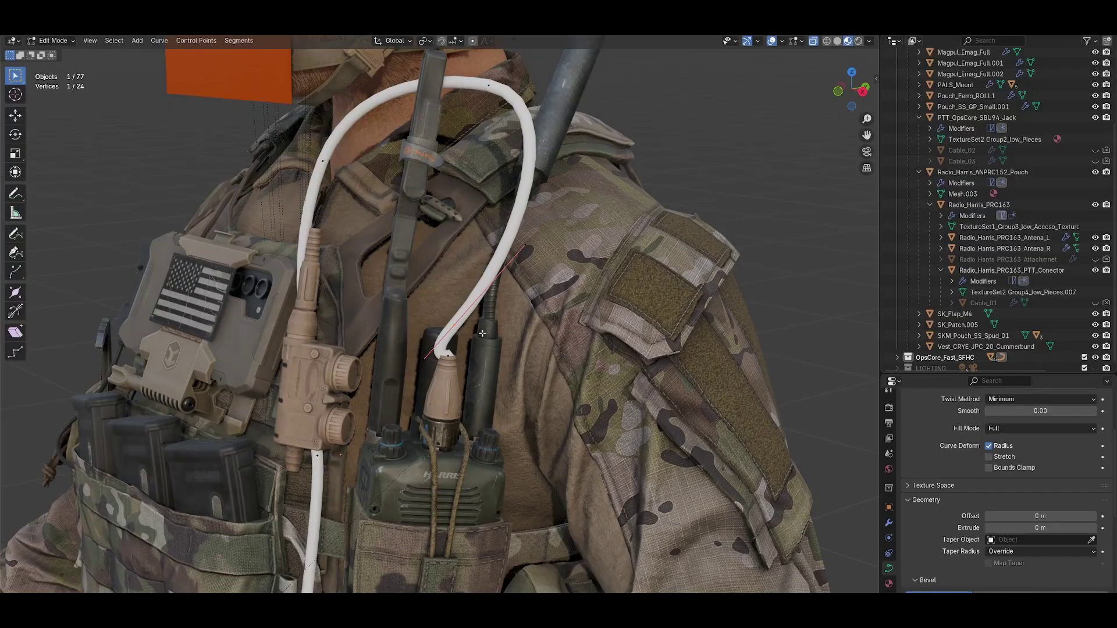
key(g)
click(517, 236)
key(s)
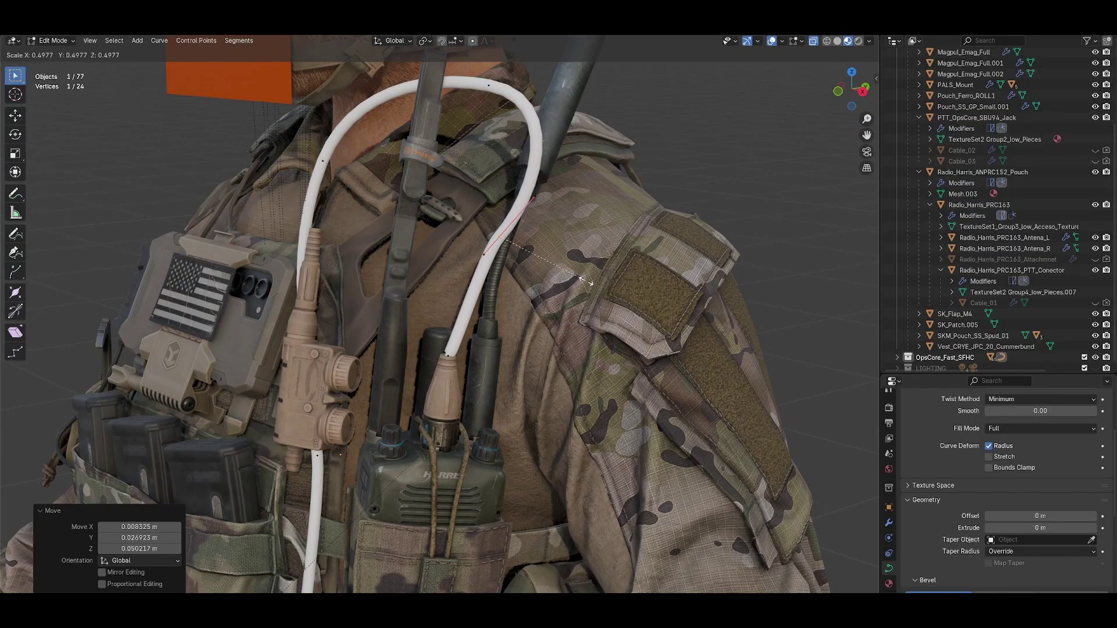
click(588, 281)
key(g)
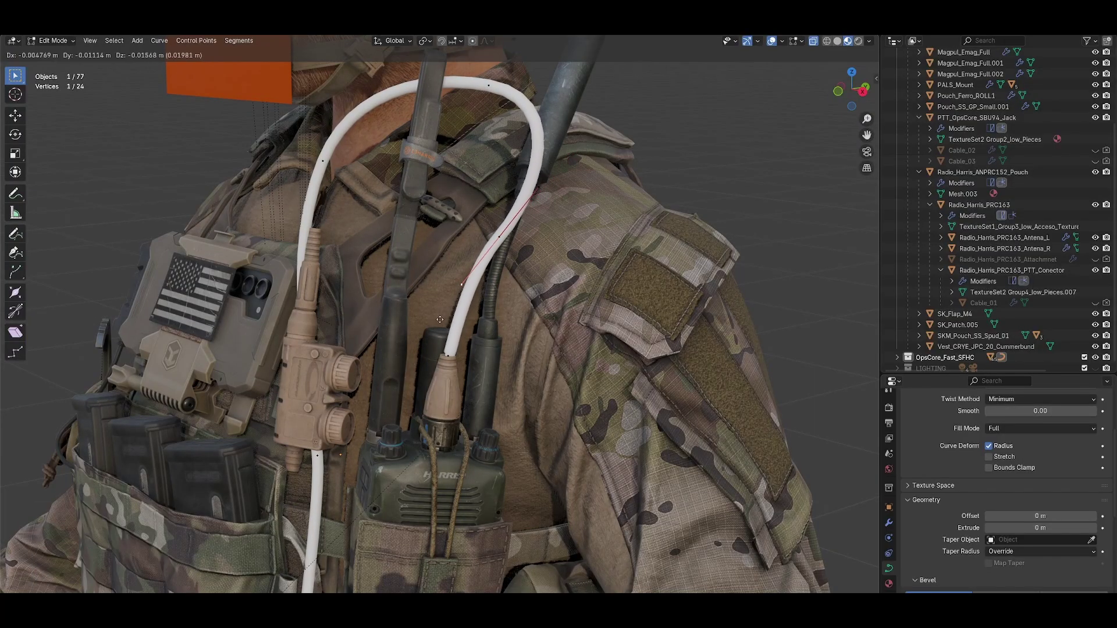
click(435, 314)
Rotate the handles of the cable's end point to line up with the radio connector's axis
scroll(435, 314, up, 2)
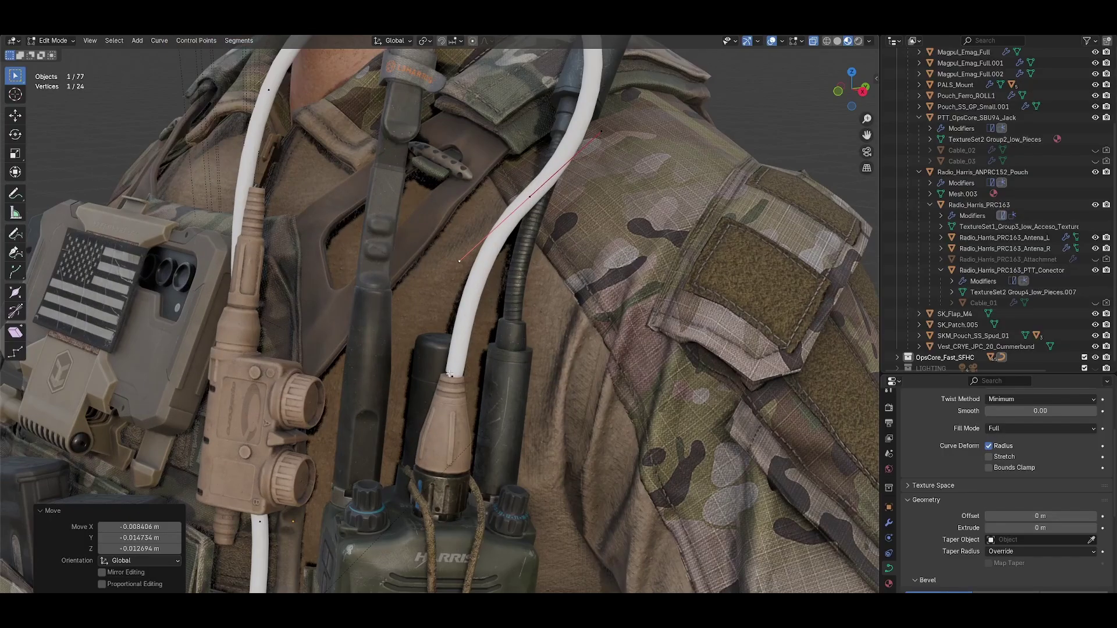
key(r)
right_click(583, 435)
middle_drag(512, 438, 605, 416)
key(KP_Decimal)
scroll(644, 412, down, 9)
key(r)
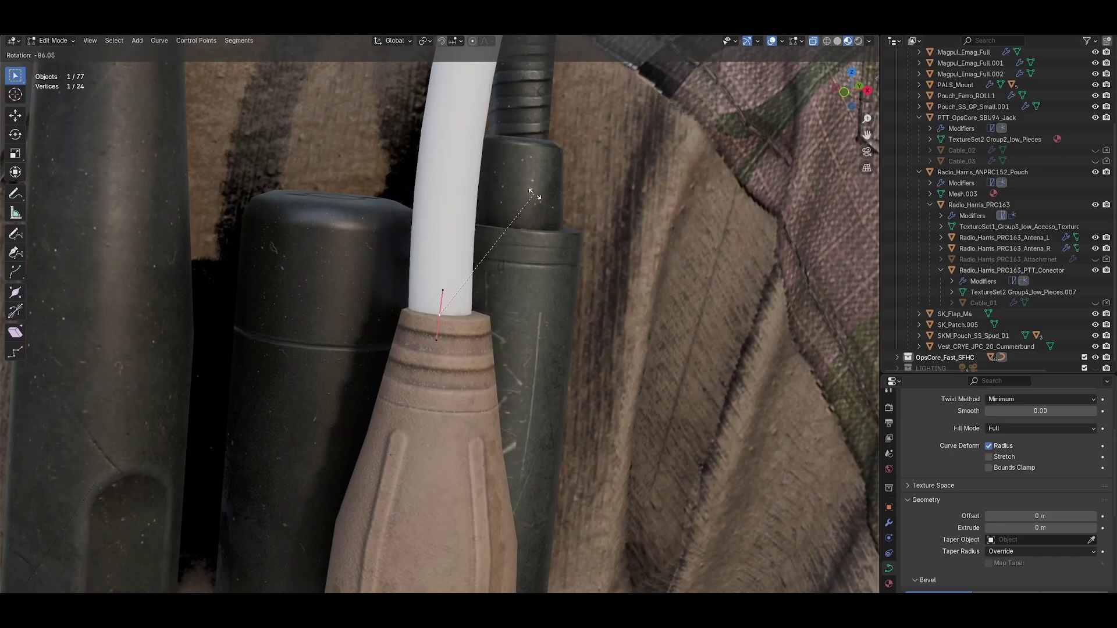
click(534, 195)
Rotate the end point a further 5.5° and move it down into the connector's opening
scroll(558, 330, down, 3)
key(r)
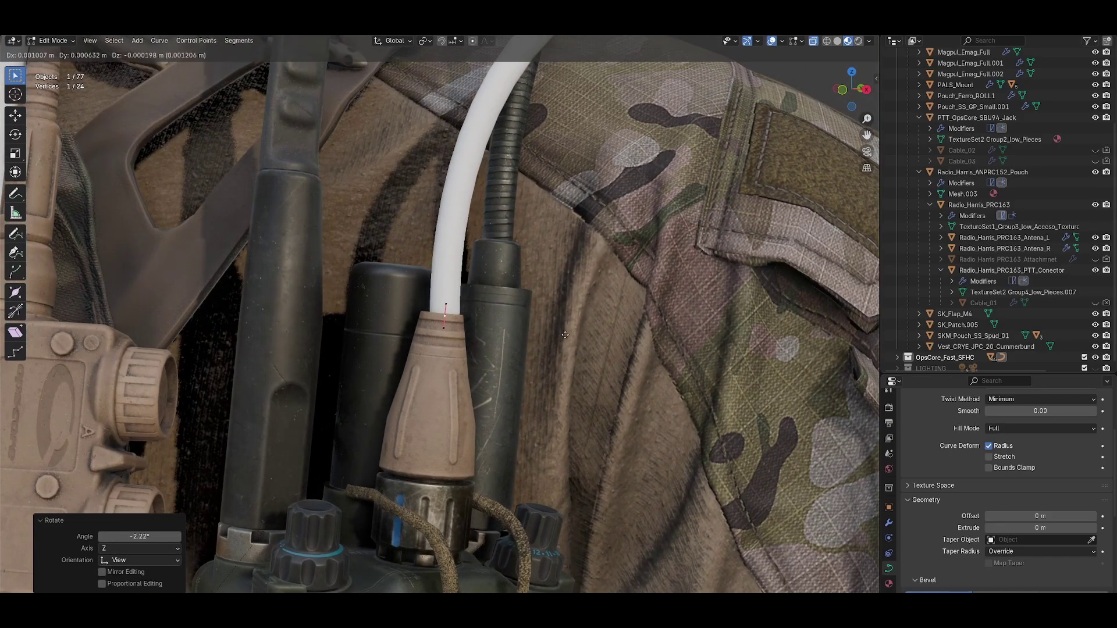
click(560, 326)
key(g)
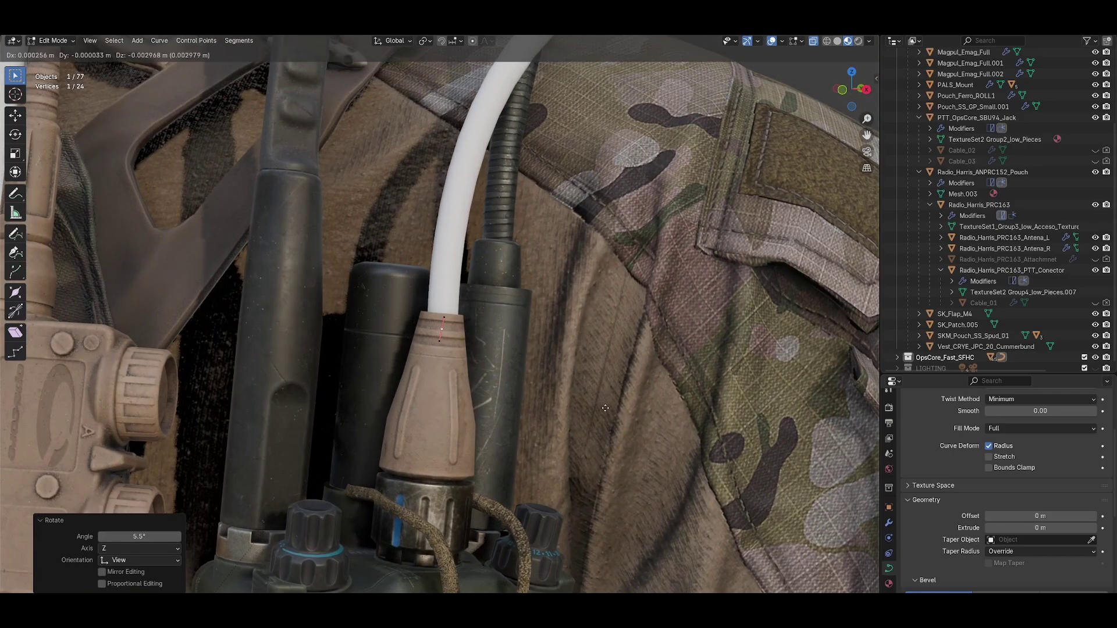
click(605, 419)
Centre the cable end in the connector from a second angle by moving and rotating its end point
middle_drag(605, 420, 573, 407)
key(g)
click(597, 486)
key(r)
click(580, 416)
key(g)
click(577, 414)
key(r)
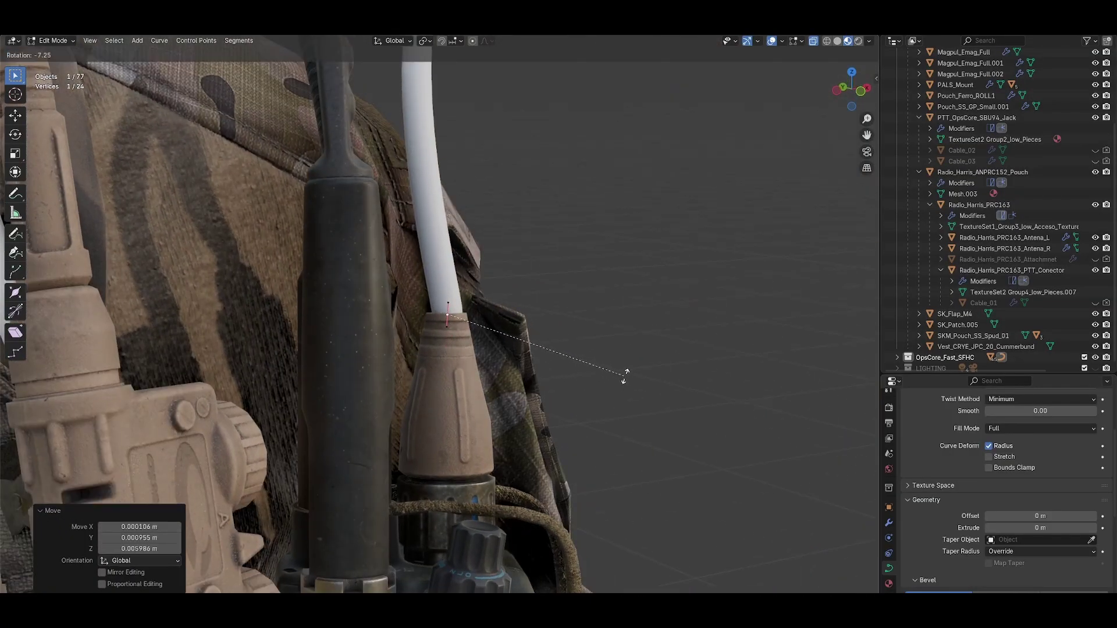
click(624, 377)
Extrude the cable's end point down inside the radio connector and rotate the new point to follow its axis
key(e)
click(494, 460)
middle_drag(494, 460, 458, 326)
key(r)
click(548, 429)
scroll(454, 371, up, 2)
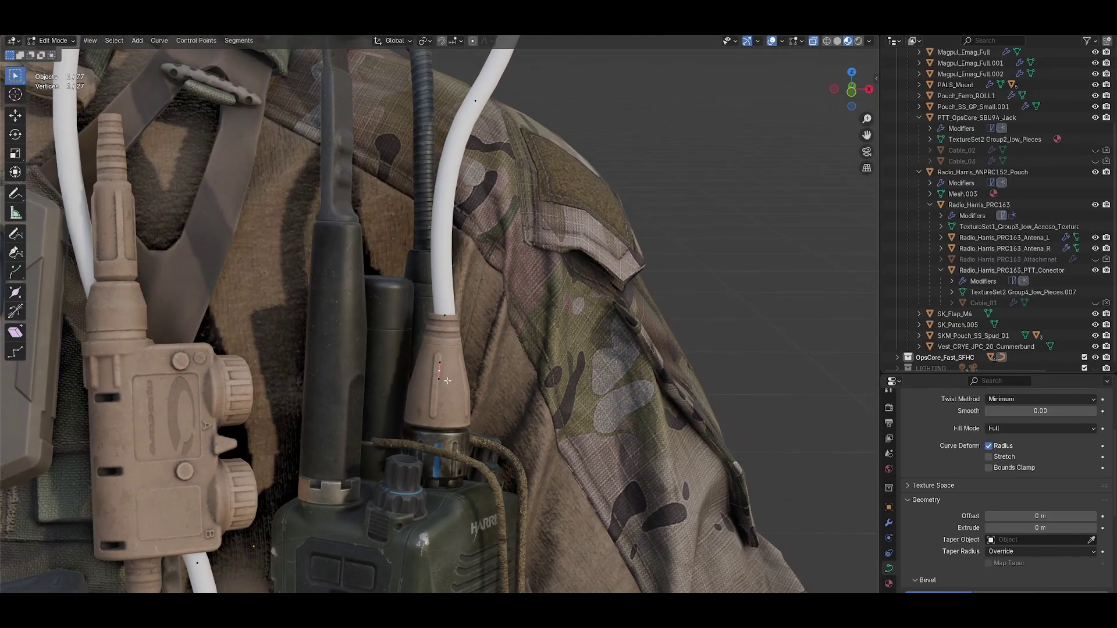
key(e)
right_click(775, 382)
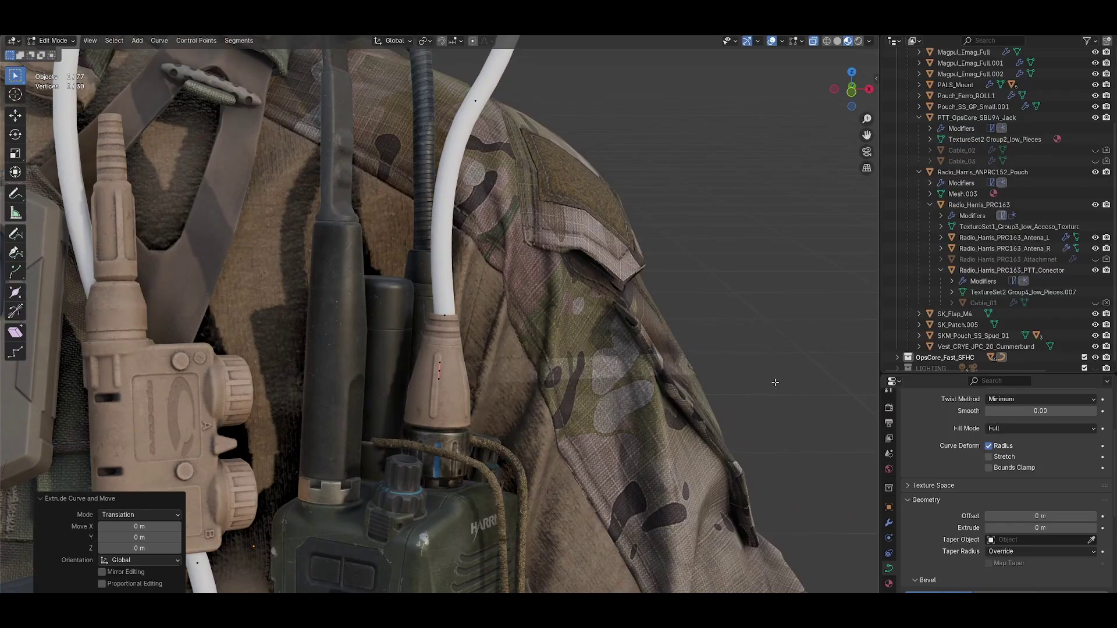
key(ctrl+z)
Move the control point at the top of the cable loop down and inward toward the chest
scroll(512, 275, down, 4)
shift+middle_drag(512, 275, 515, 394)
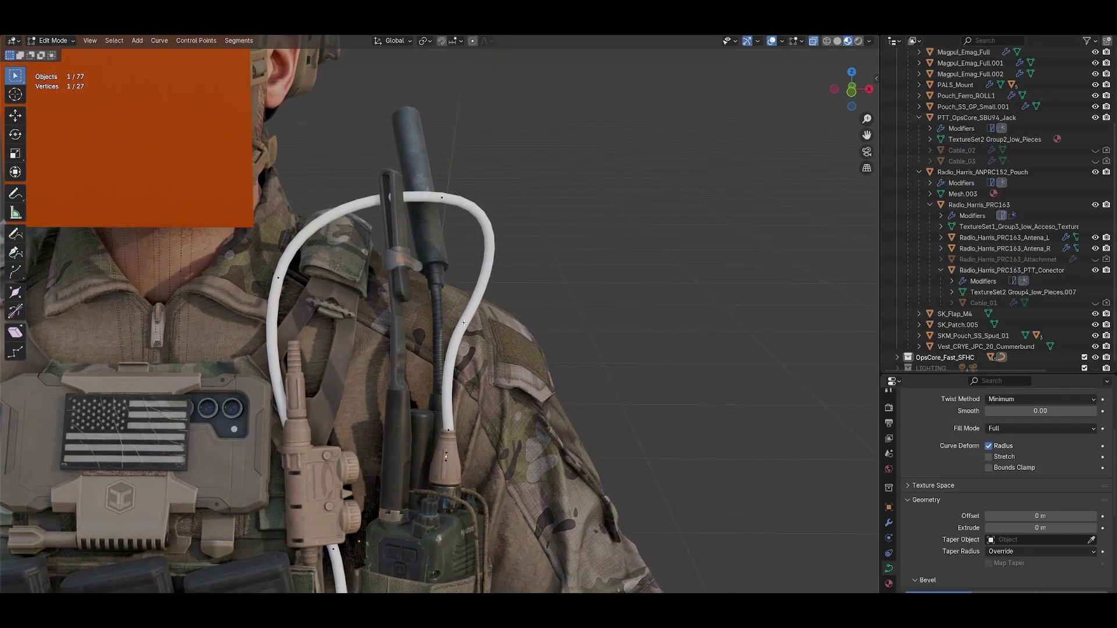
middle_drag(464, 322, 431, 317)
scroll(440, 314, down, 2)
click(448, 234)
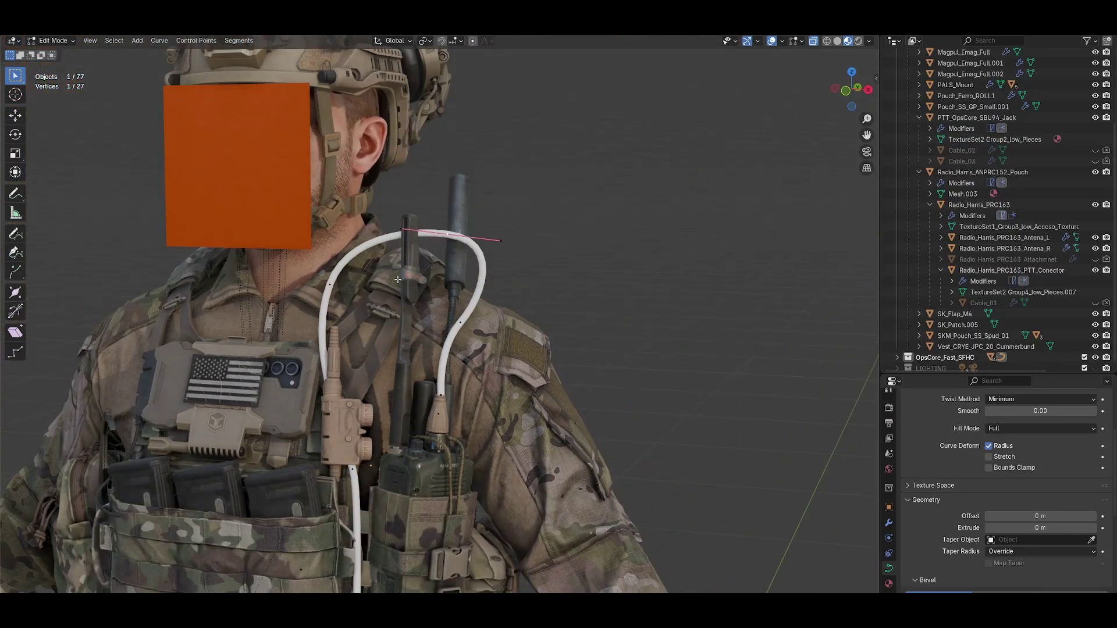
middle_drag(398, 280, 490, 309)
key(g)
click(420, 391)
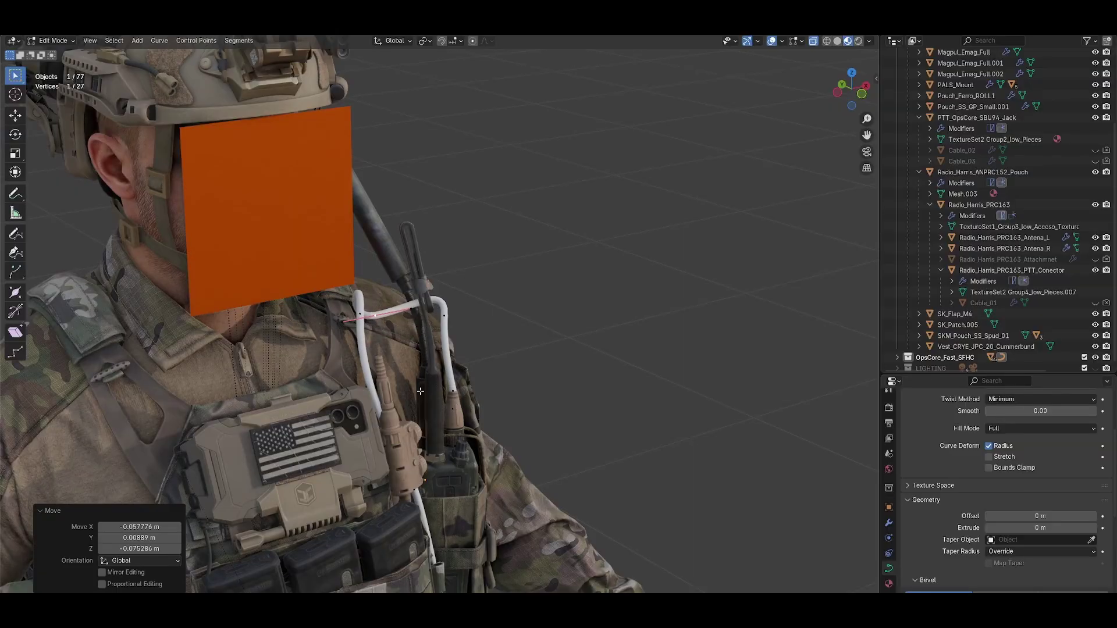
Delete the surplus control point on the cable's upper loop
middle_drag(421, 391, 349, 399)
click(411, 238)
shift+middle_drag(444, 331, 507, 288)
scroll(459, 283, up, 1)
key(x)
click(459, 283)
Rotate the remaining upper loop control point and move it down toward the chest
scroll(459, 283, down, 3)
click(470, 218)
key(r)
click(556, 207)
key(g)
click(519, 329)
Shift the upper loop control point sideways above the phone mount so the cable passes beneath the vest's shoulder strap
scroll(452, 281, up, 2)
mouse_move(518, 329)
middle_down()
mouse_move(451, 281)
mouse_move(401, 278)
mouse_move(441, 366)
mouse_move(520, 349)
middle_up()
key(g)
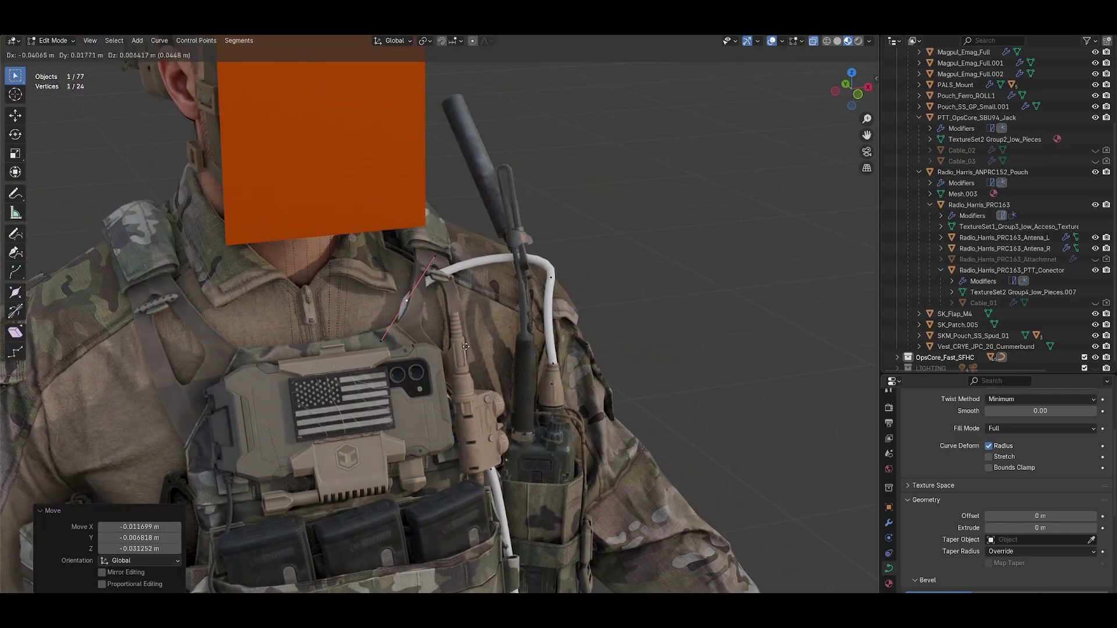
click(466, 347)
scroll(466, 347, up, 3)
middle_drag(629, 335, 643, 293)
key(g)
click(545, 353)
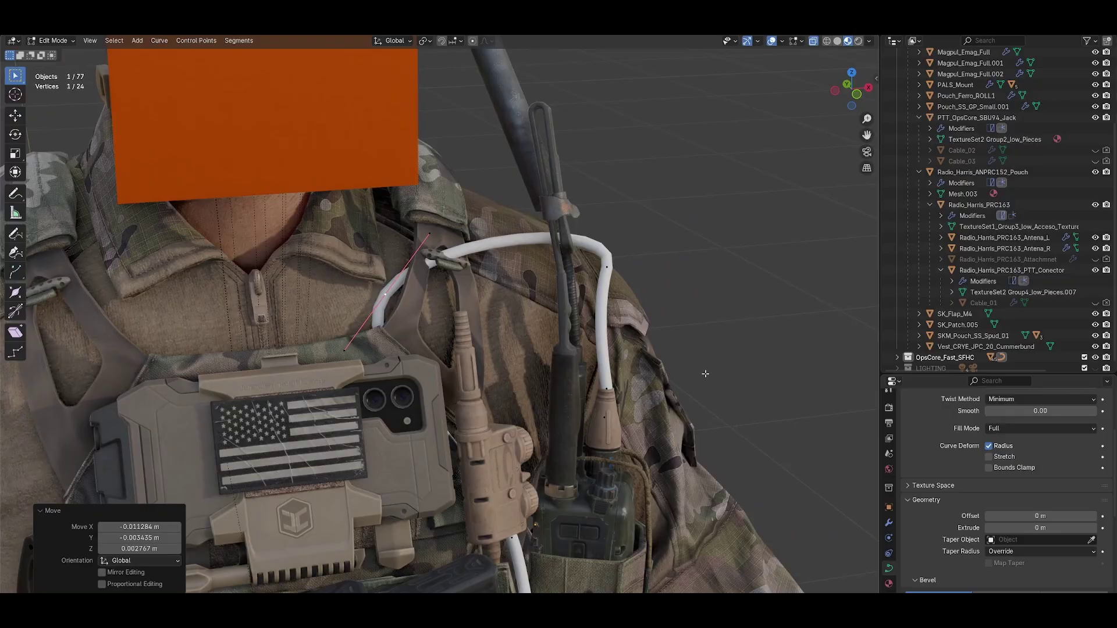
Rotate the control point above the radio connector by -54.2° and move it inward to round the bend
key(r)
click(727, 242)
key(g)
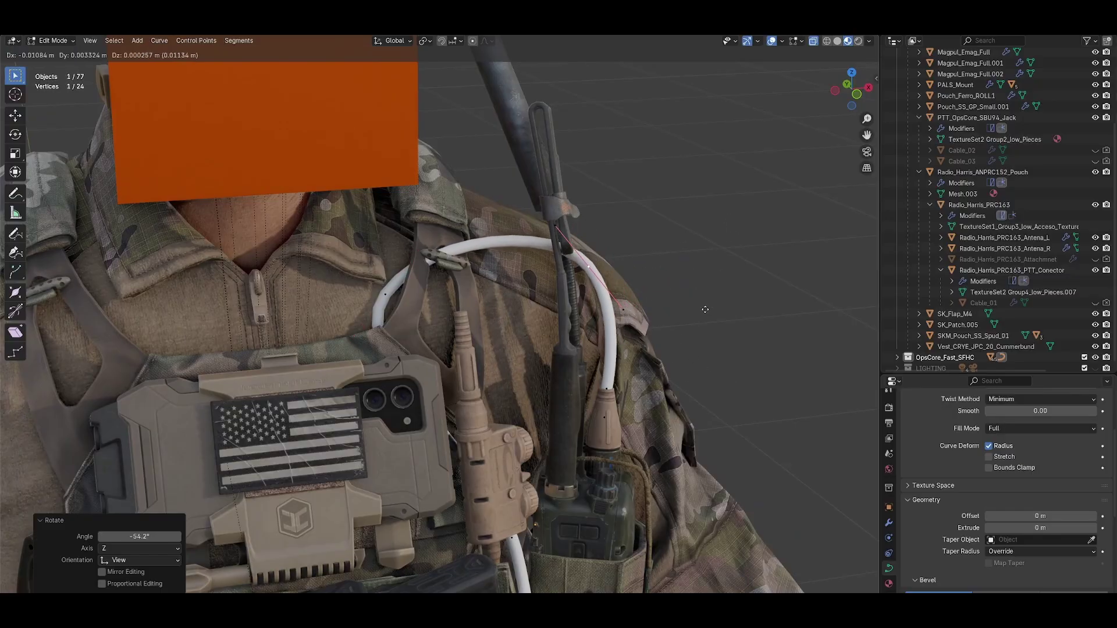
click(678, 301)
Lower the control point above the radio connector from the side view and rotate it to smooth the curve
middle_drag(663, 291, 556, 294)
key(g)
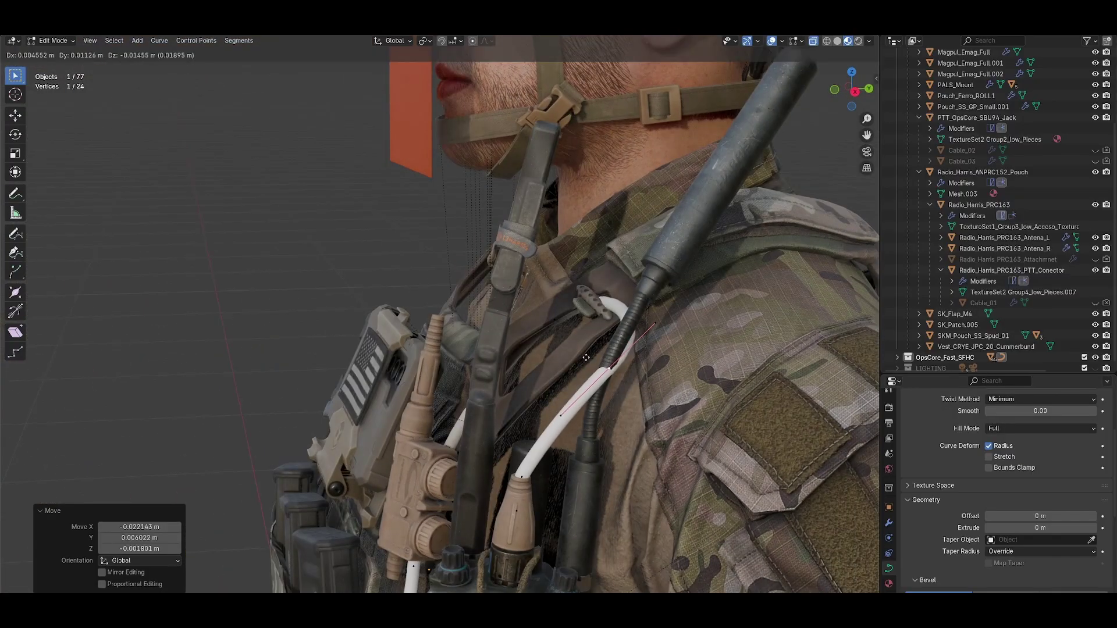
click(552, 372)
key(r)
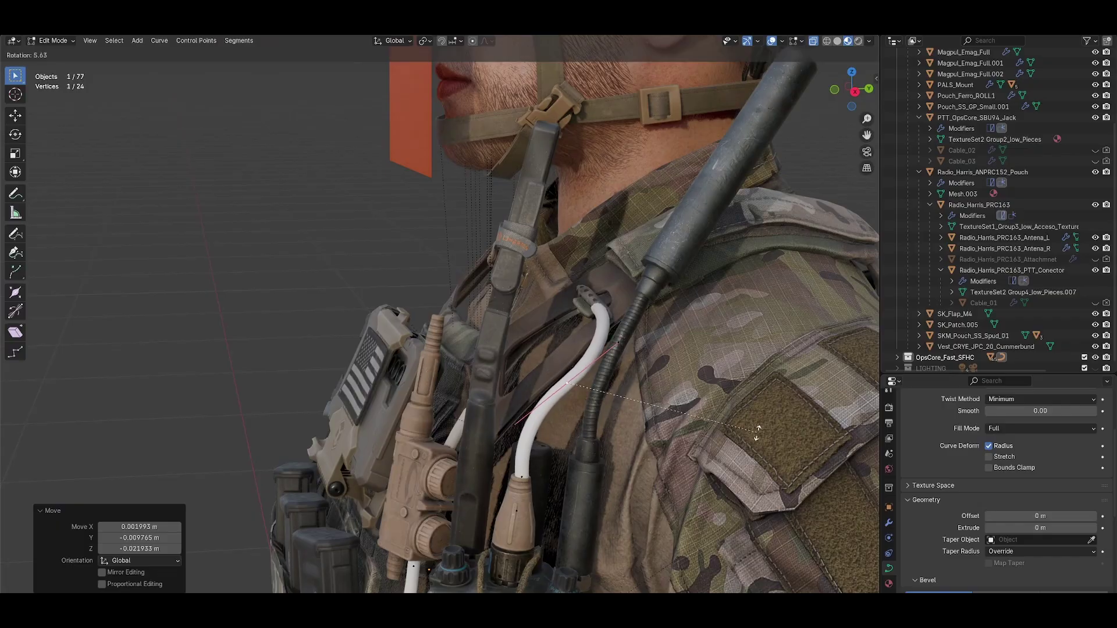
click(750, 410)
Move the control point beside the shoulder strap out over the upper chest and rotate it to flatten its bend
middle_drag(349, 221, 469, 250)
key(g)
click(488, 286)
middle_drag(600, 326, 589, 371)
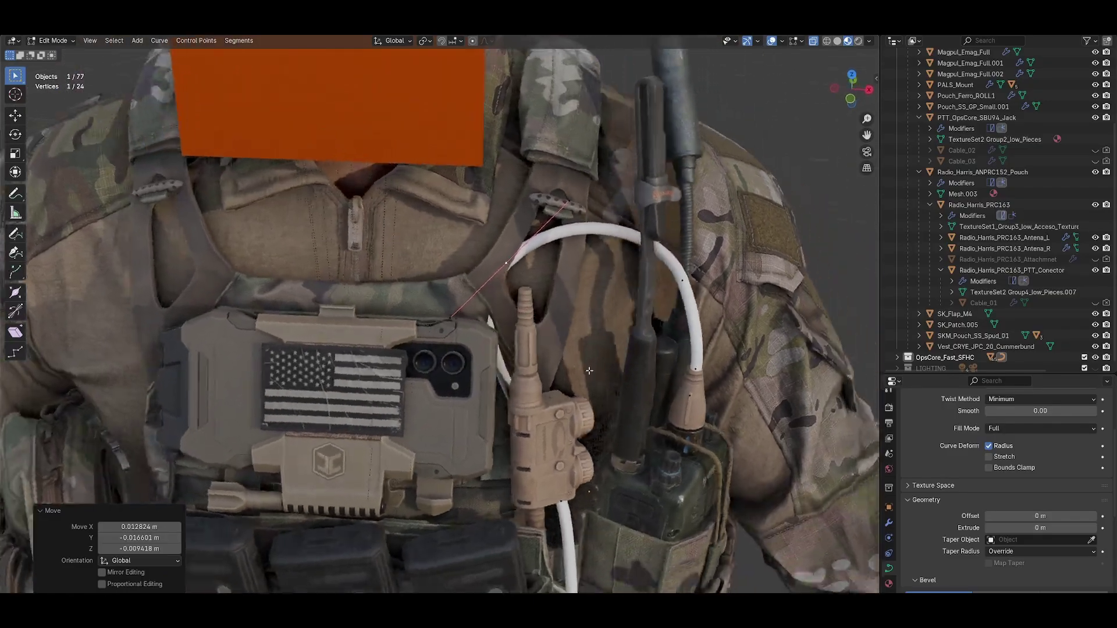
key(g)
click(539, 364)
middle_drag(669, 373, 659, 344)
key(r)
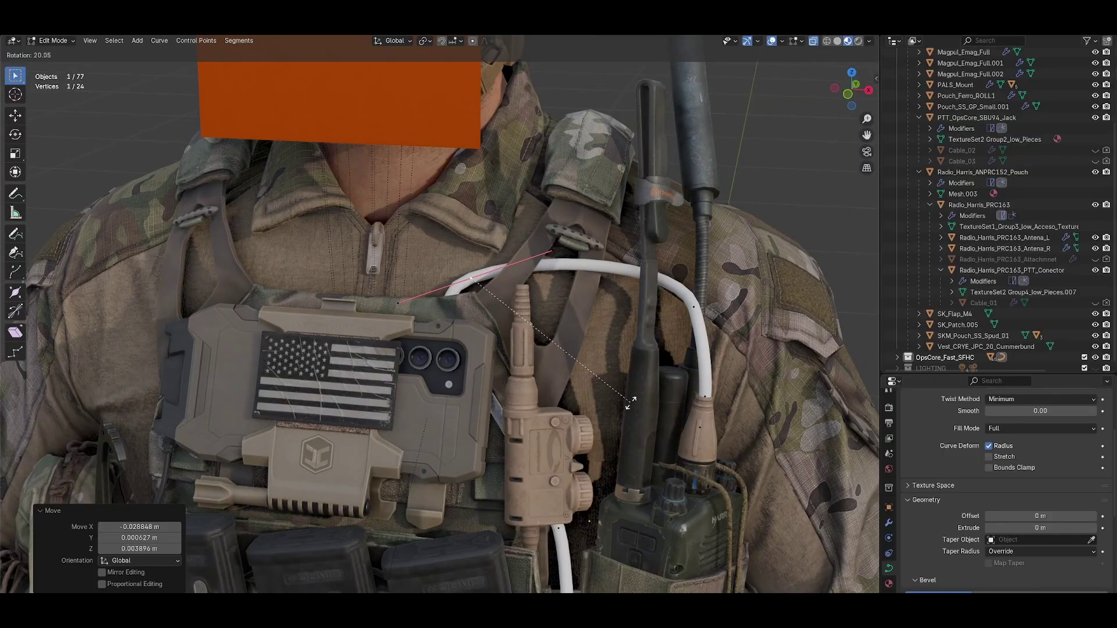
click(631, 403)
Examine the cable's routing with the wireframe display and in Object Mode
mouse_move(631, 403)
middle_down()
mouse_move(646, 375)
mouse_move(640, 358)
middle_up()
scroll(640, 358, down, 2)
key(shift+z)
mouse_move(489, 373)
middle_down()
mouse_move(475, 414)
mouse_move(466, 402)
mouse_move(498, 391)
middle_up()
click(516, 413)
scroll(516, 413, down, 2)
key(Tab)
key(shift+z)
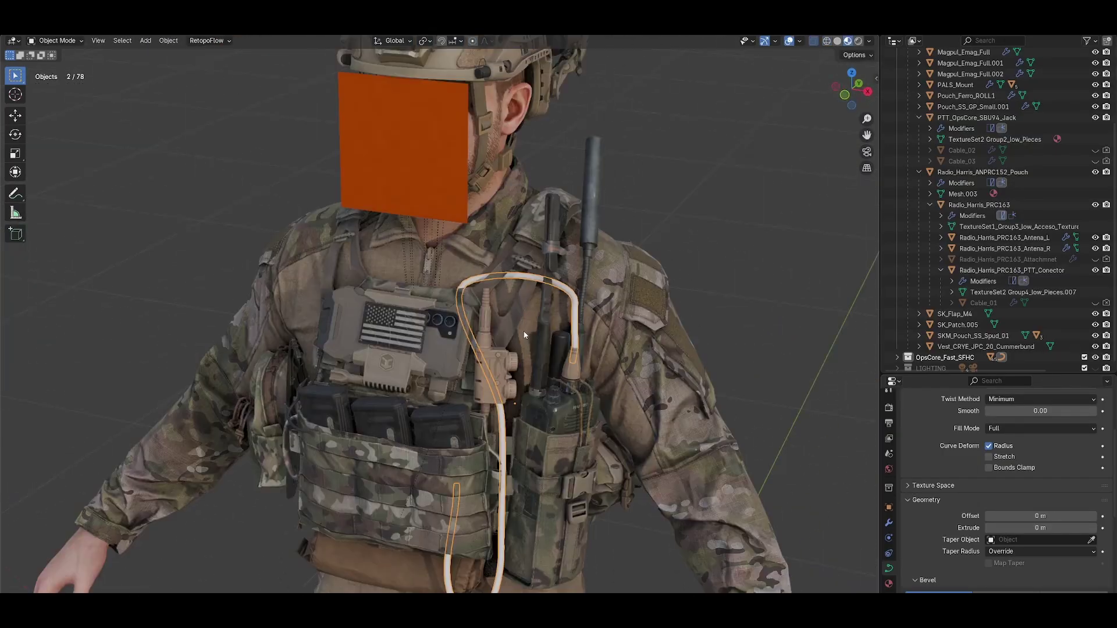
Return to Edit Mode and move the cable's control point below the push-to-talk unit outward
key(Tab)
middle_drag(524, 336, 561, 406)
click(498, 414)
key(g)
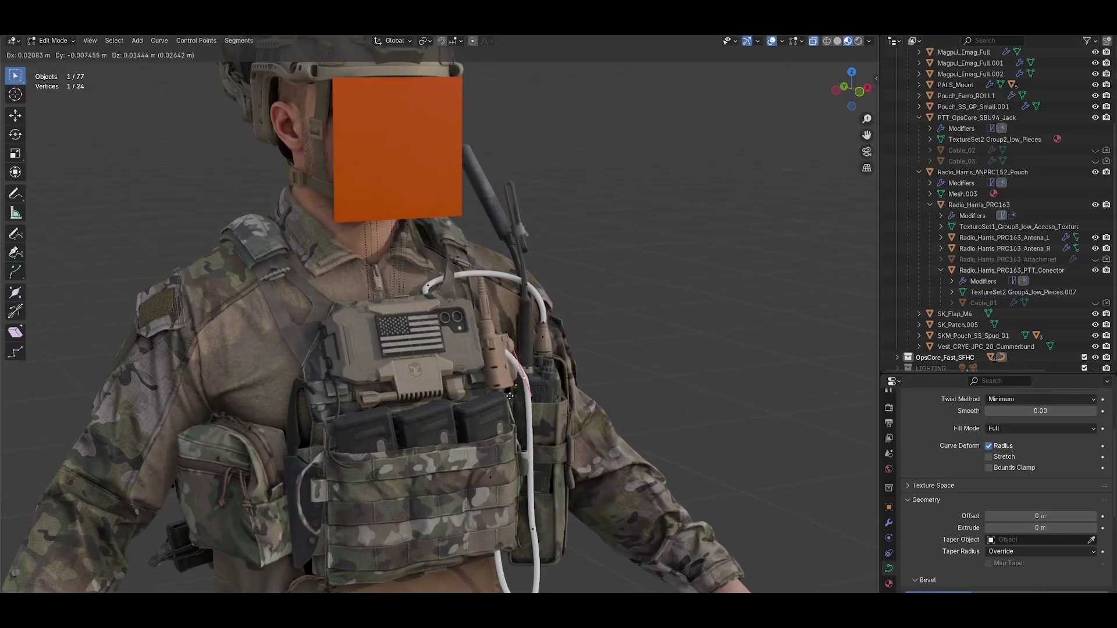
click(498, 392)
Refine that control point's position so the cable runs between the push-to-talk unit and the radio
middle_drag(497, 392, 570, 476)
scroll(595, 386, up, 2)
key(g)
click(603, 388)
key(g)
click(618, 365)
Reshape the cable's bend above the phone mount by moving the control point beside the shoulder strap
scroll(571, 476, down, 2)
scroll(439, 314, up, 5)
click(378, 204)
scroll(407, 221, down, 3)
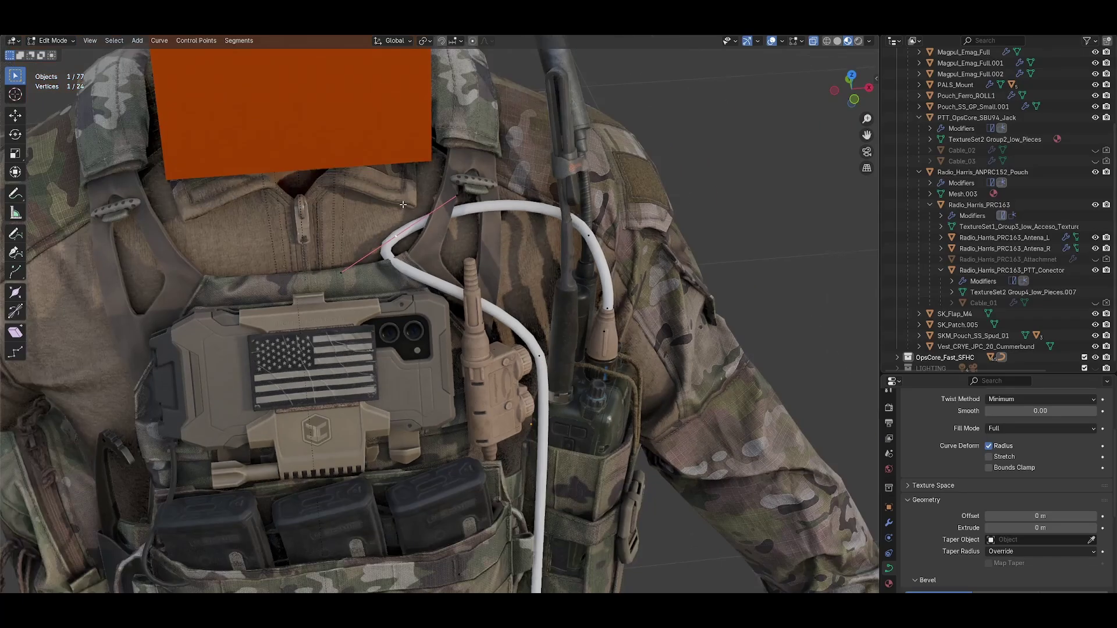
key(g)
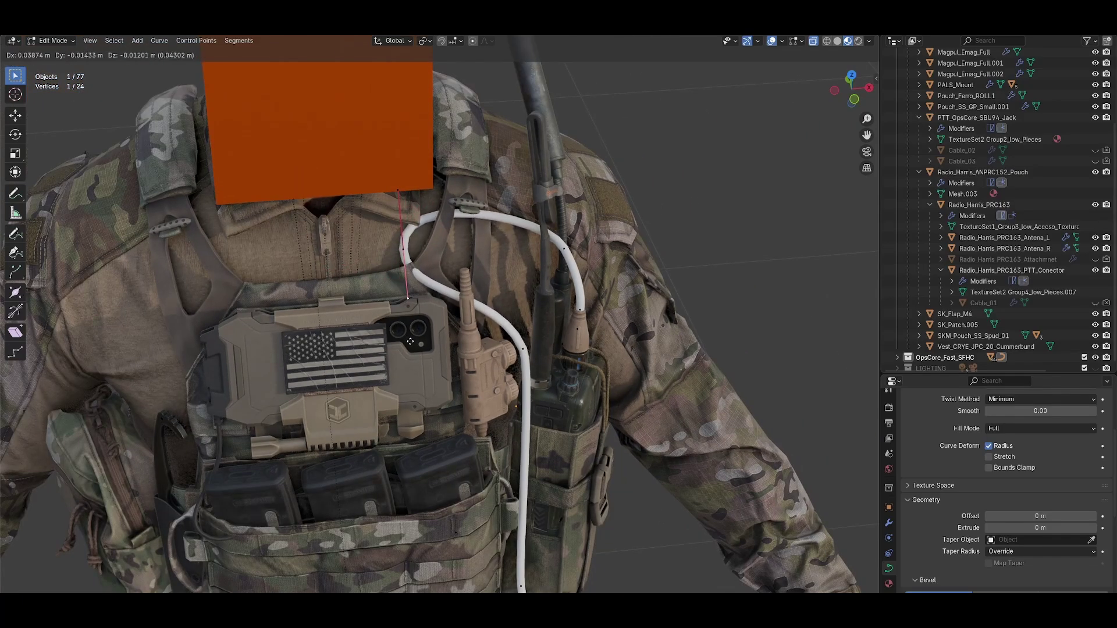
click(386, 336)
key(g)
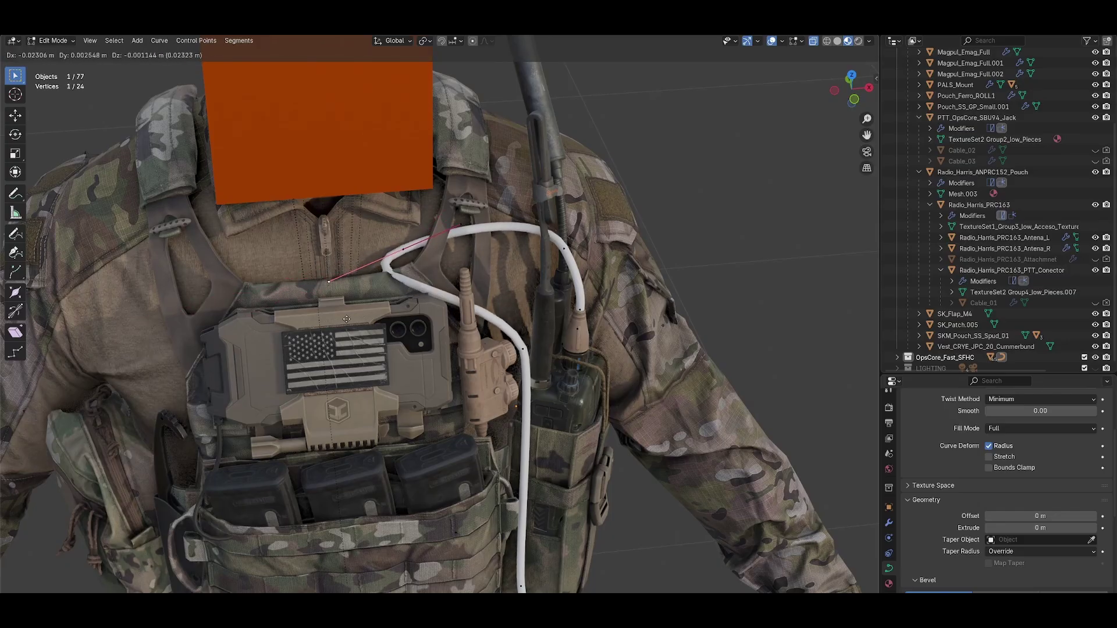
click(386, 316)
Adjust the depth of the bend above the phone mount from other angles to fit the cable against the chest
middle_drag(386, 316, 398, 349)
key(g)
click(451, 317)
click(401, 281)
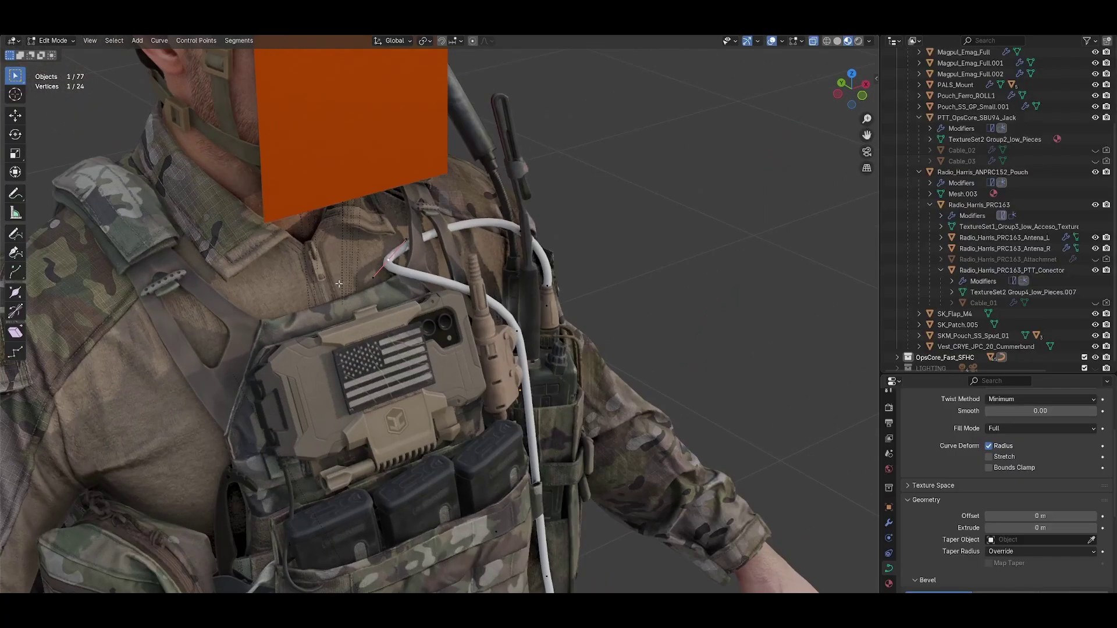
key(g)
click(434, 308)
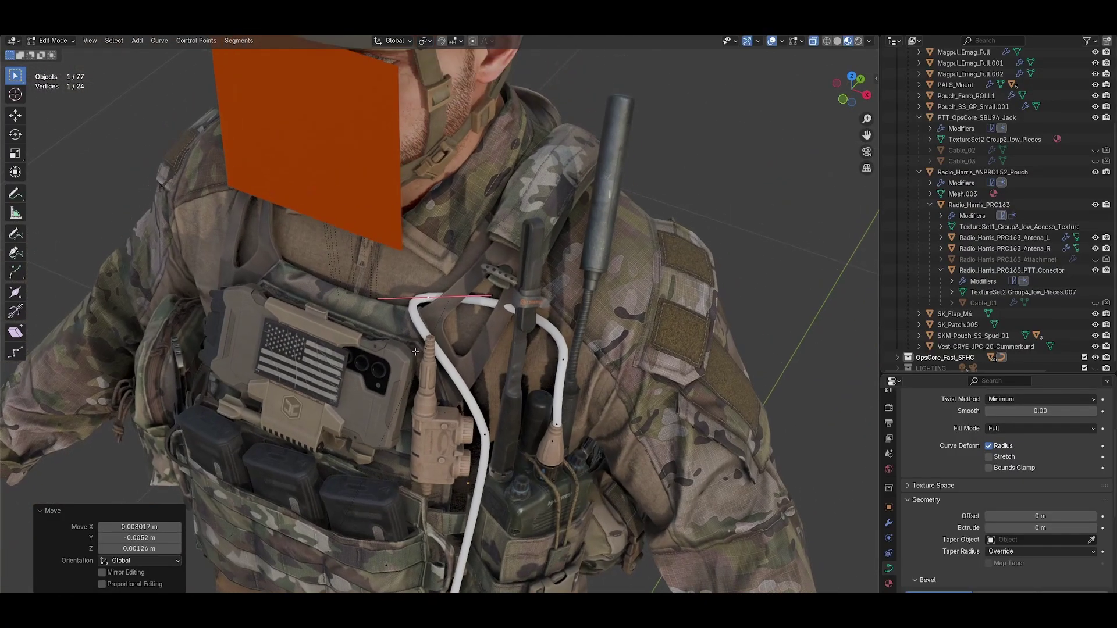